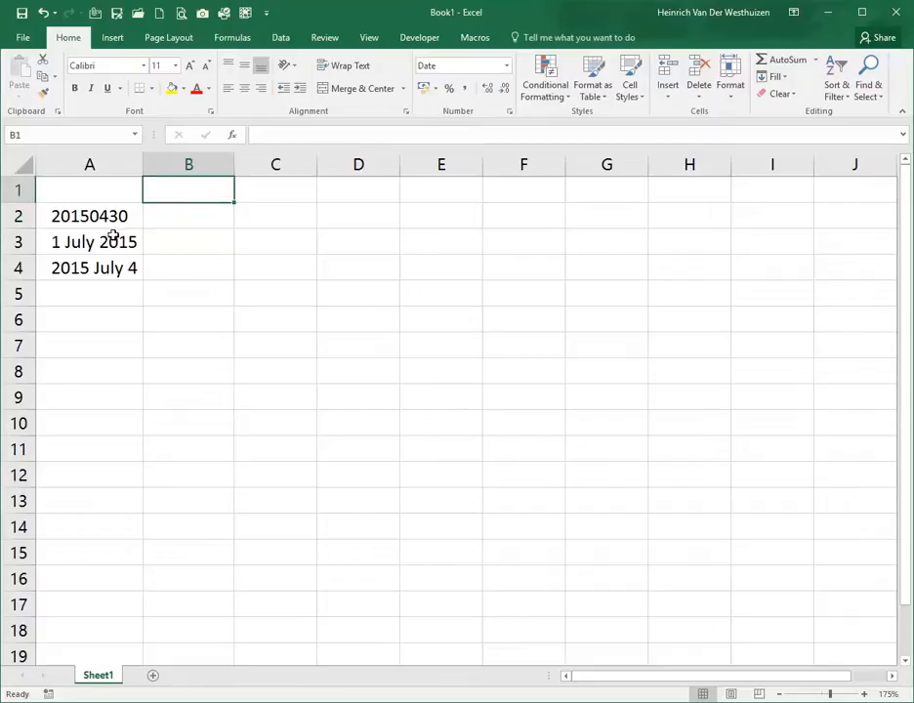
- Try the comma style and the Short Date format on cells A2:A4, and return them to the General format
left_click_drag(109, 213, 88, 268)
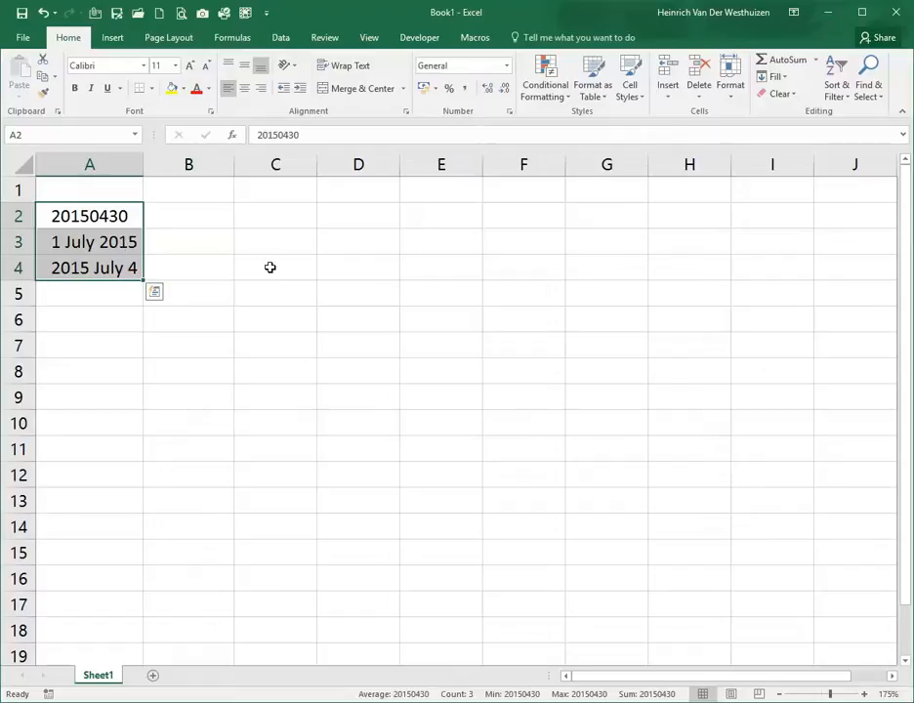
left_click(244, 258)
left_click_drag(122, 215, 122, 263)
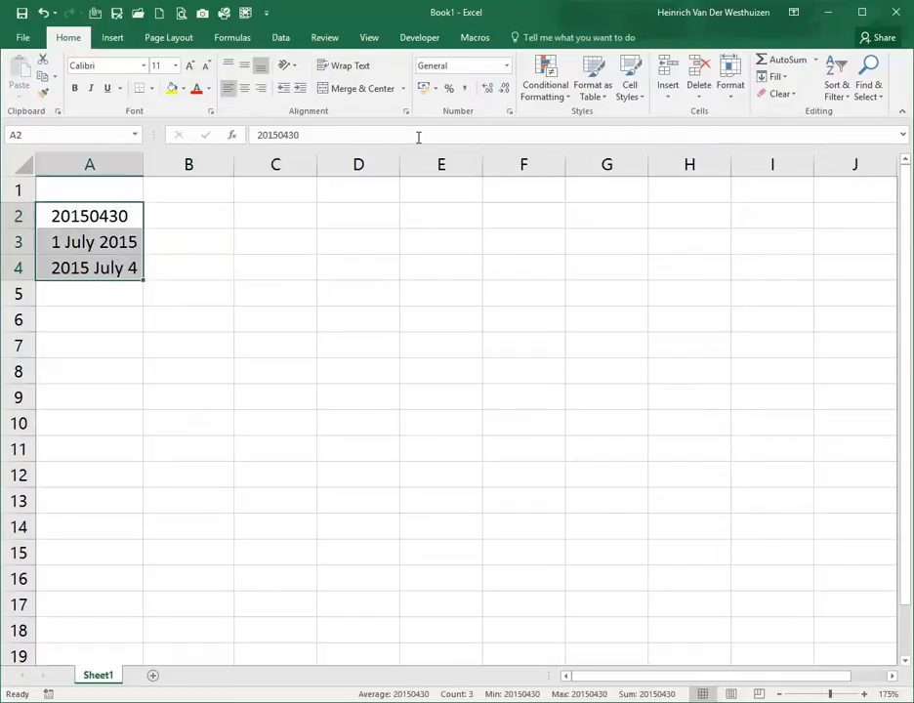
left_click(465, 88)
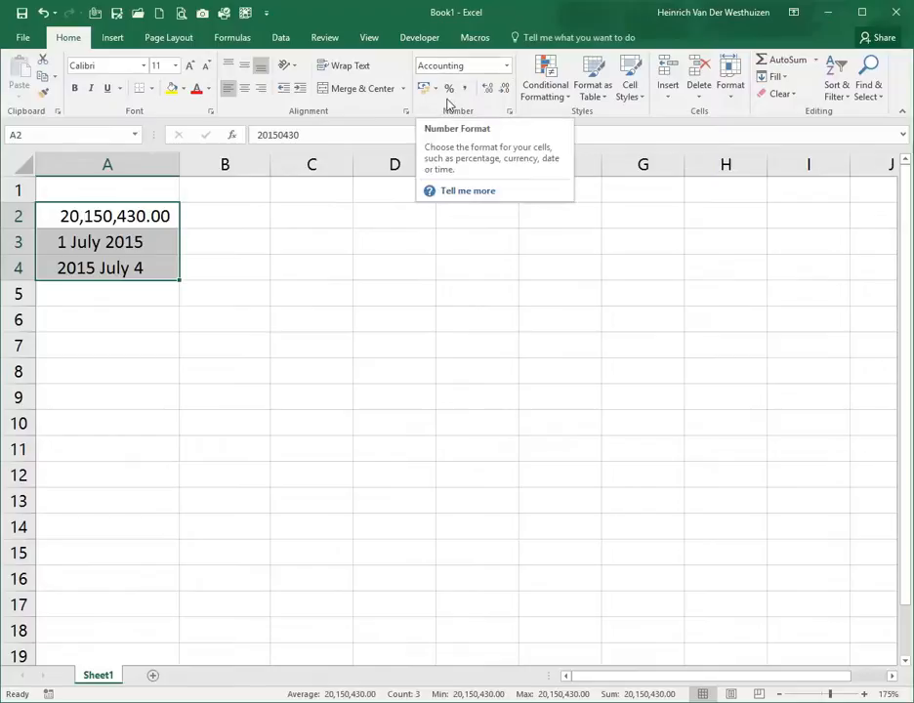
left_click(507, 66)
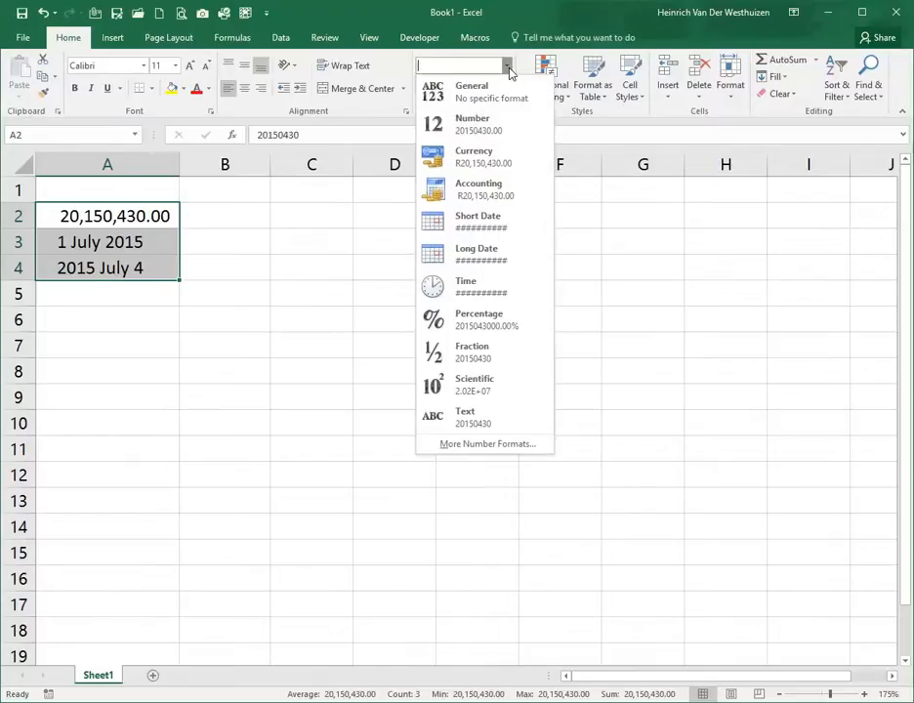
left_click(483, 221)
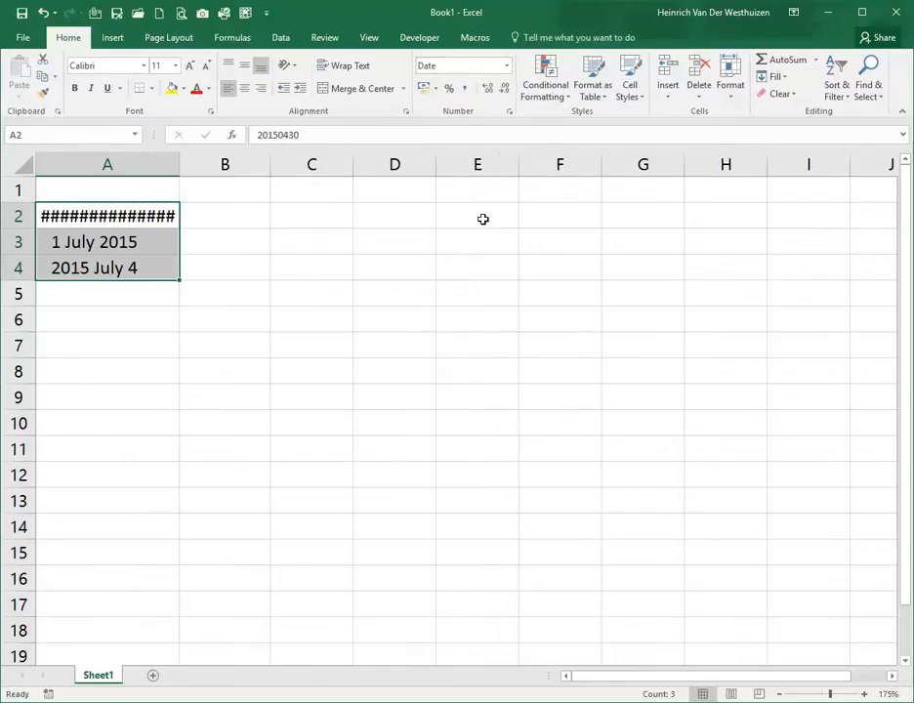
left_click(508, 65)
left_click(483, 89)
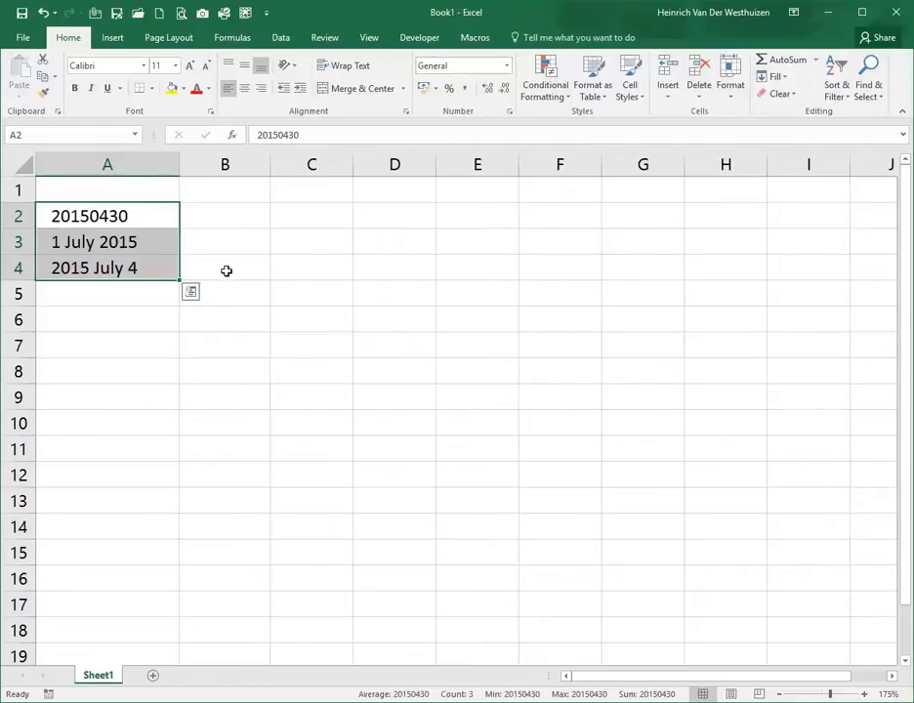
- Enter the date 2015/5/30 in cell B1
left_click(239, 187)
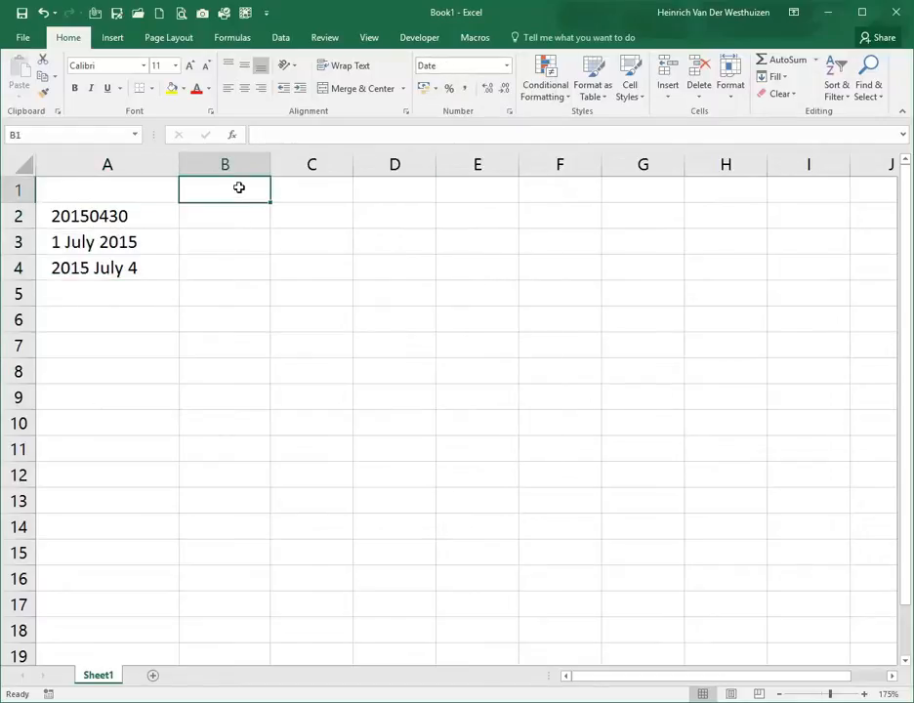
type("2015")
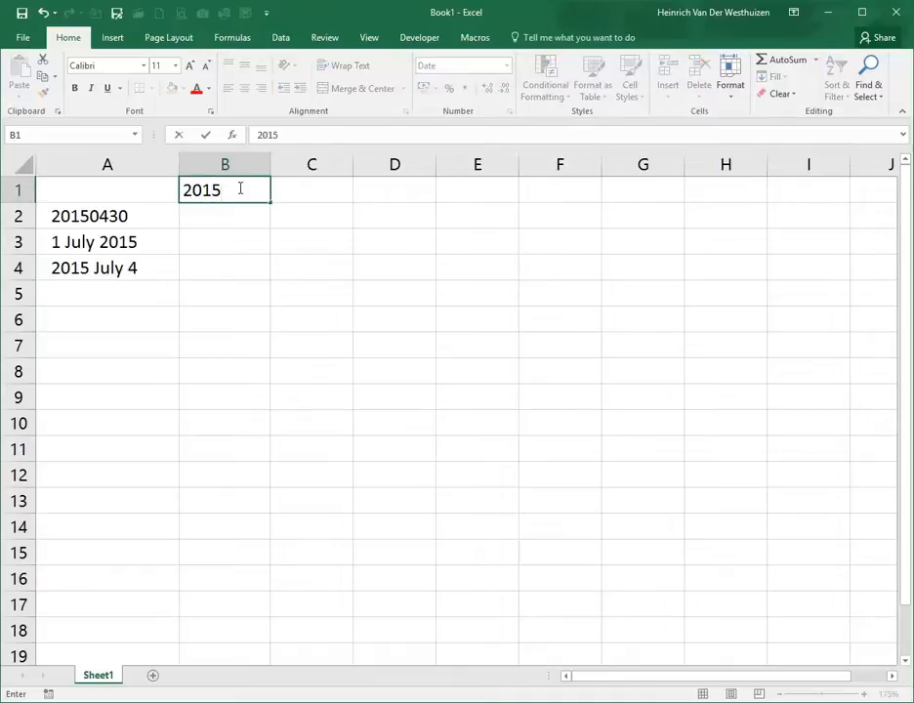
type("/5/30")
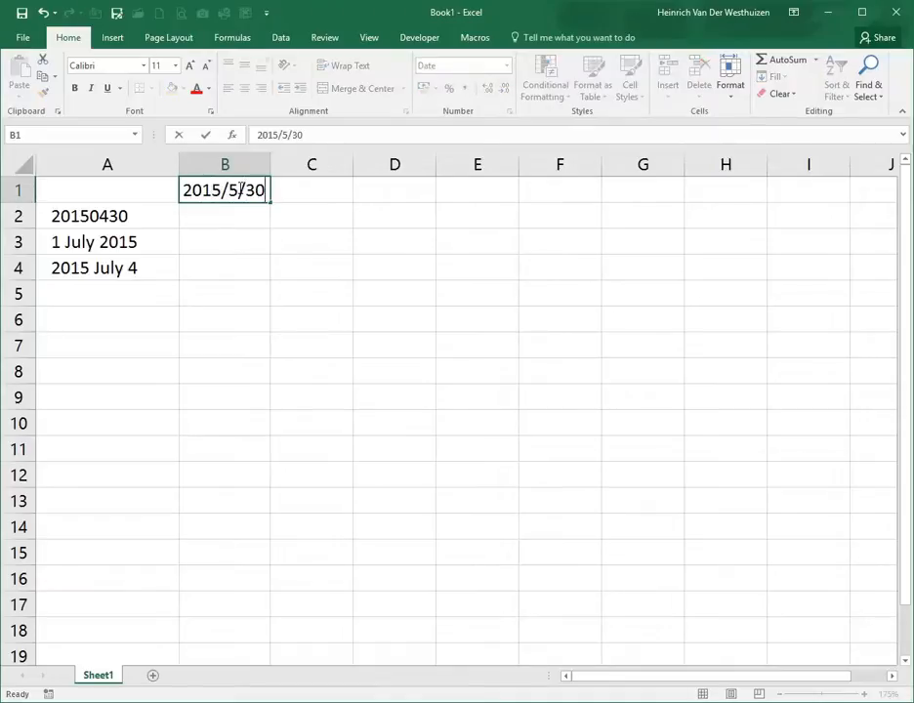
key("Return")
left_click(239, 189)
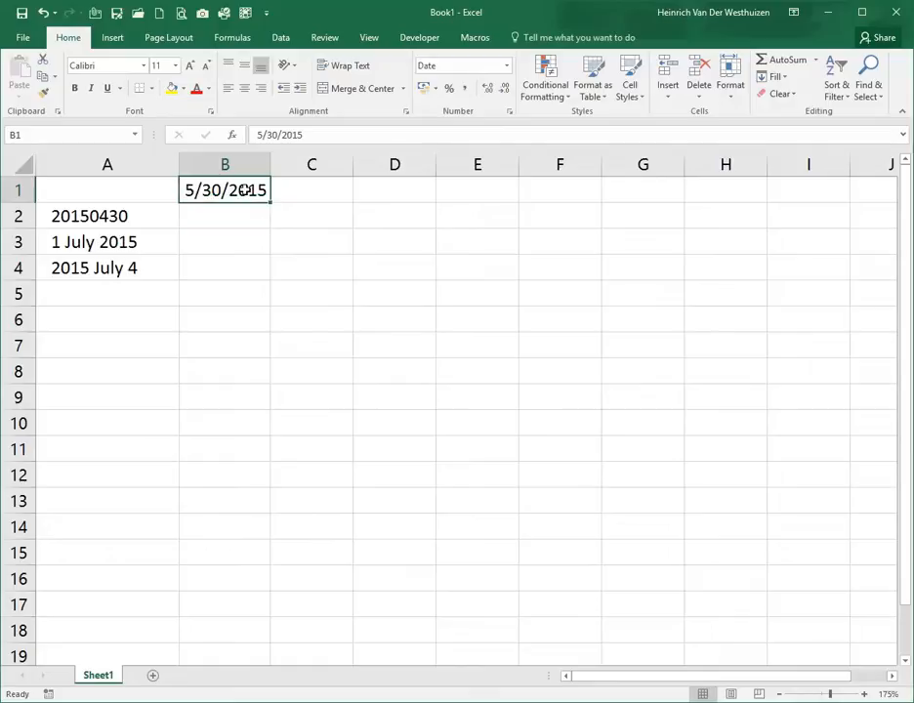
type("2015")
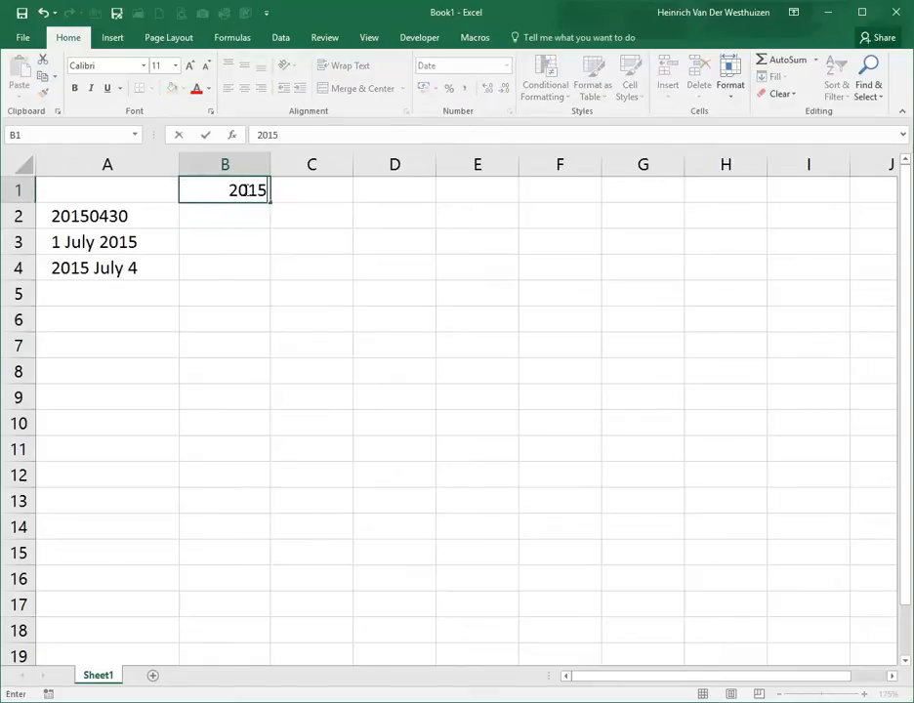
type("/5/30")
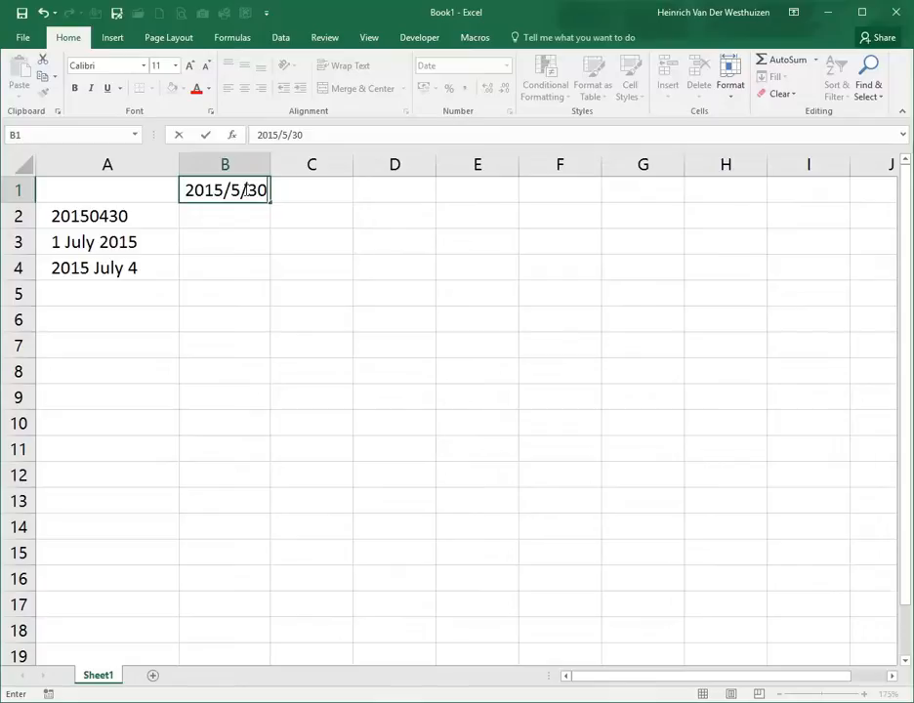
key("Return")
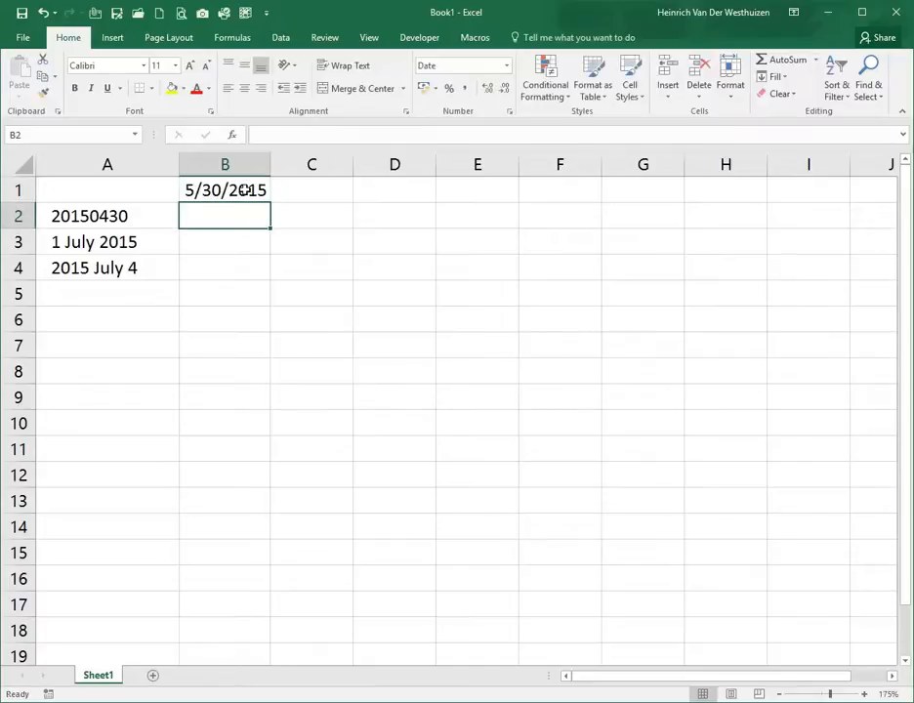
- Show the date in B1 as a number with the comma style, and set it back to Short Date
left_click(244, 190)
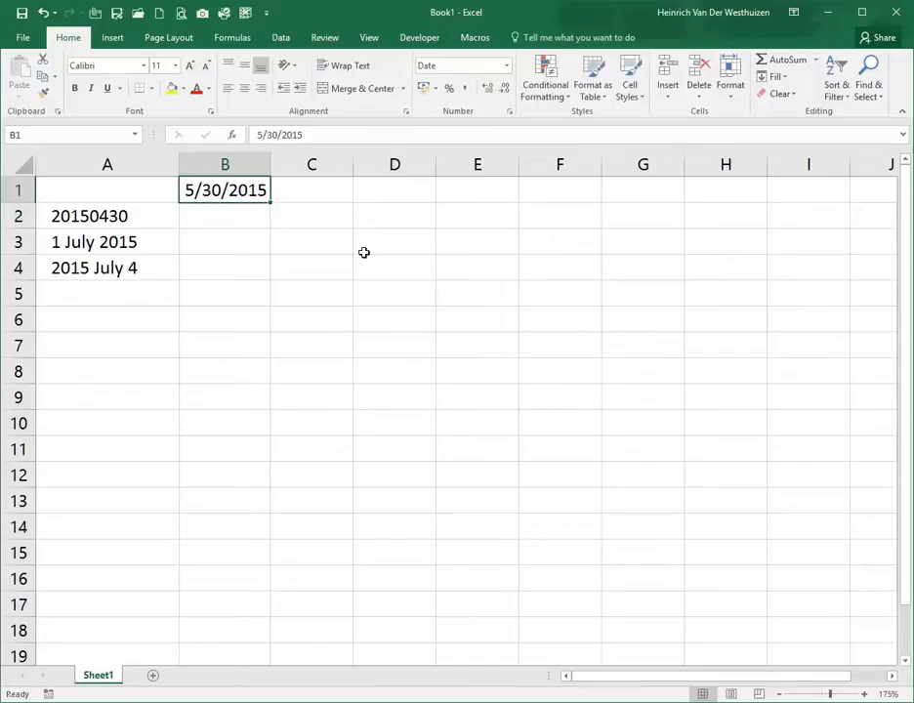
left_click(466, 89)
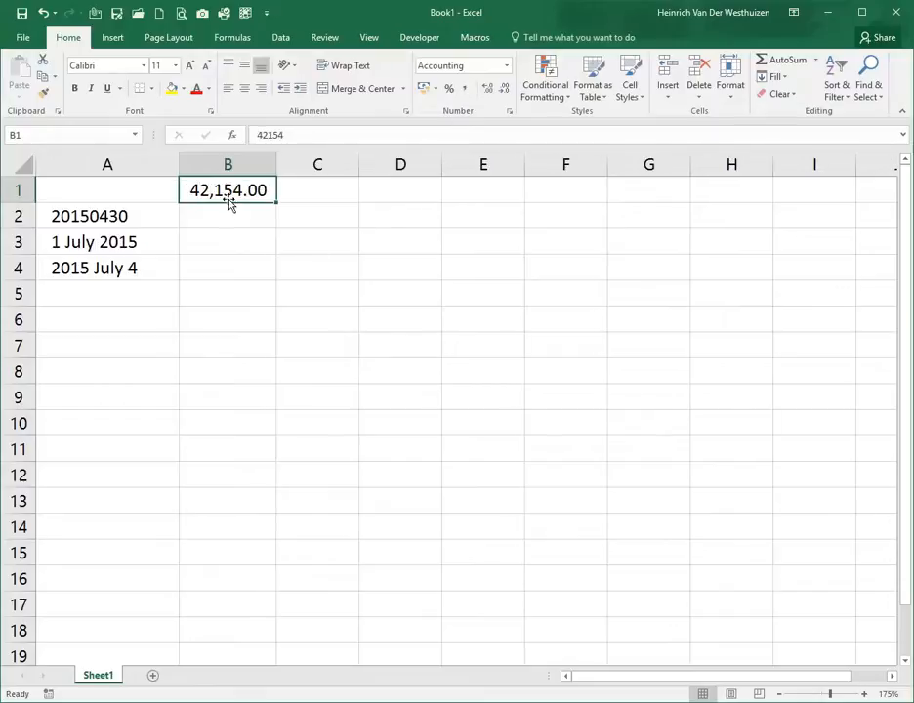
left_click(507, 65)
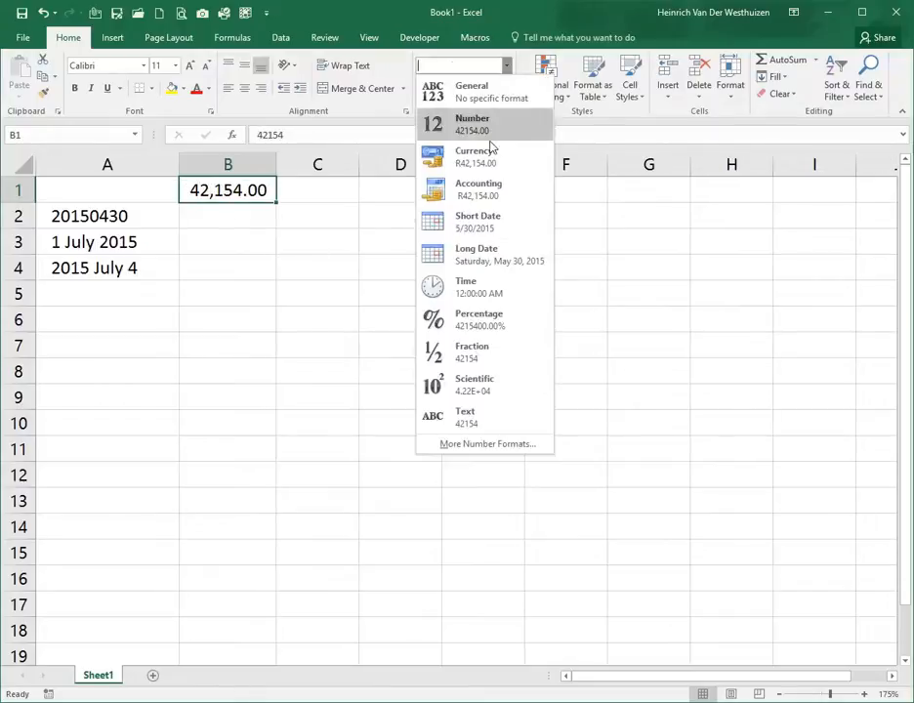
left_click(441, 224)
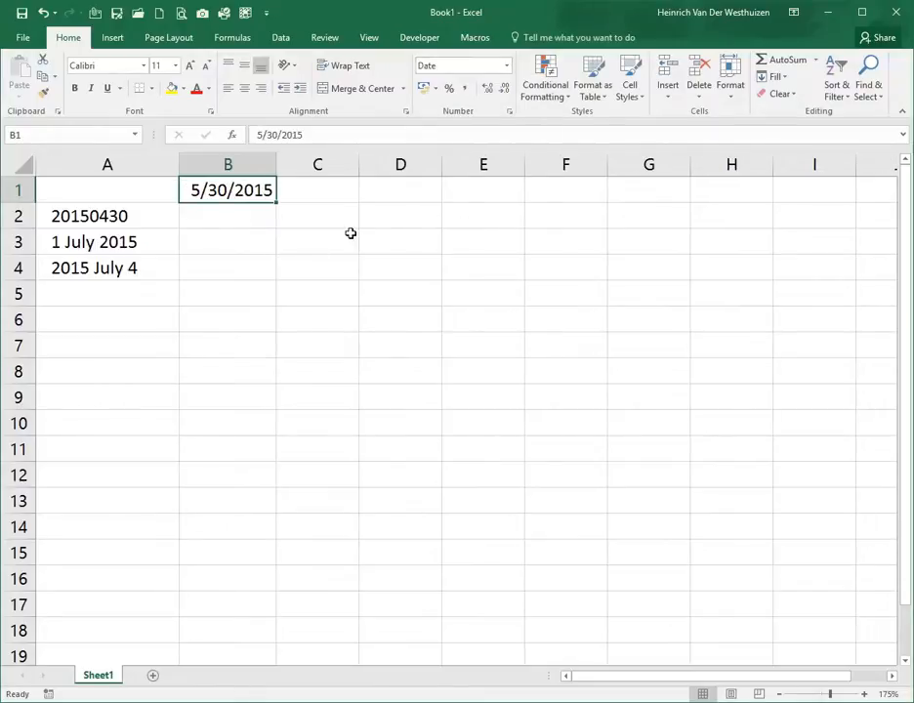
- Enter a DATE function in cell B2 with year 2015, month 4 and day 30
left_click(242, 216)
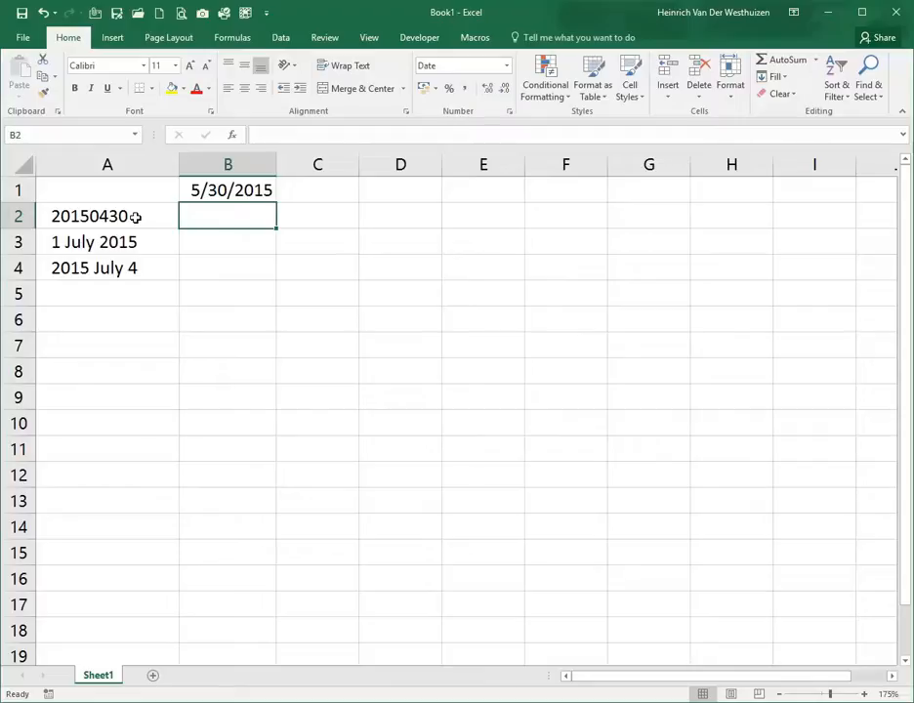
type("=date")
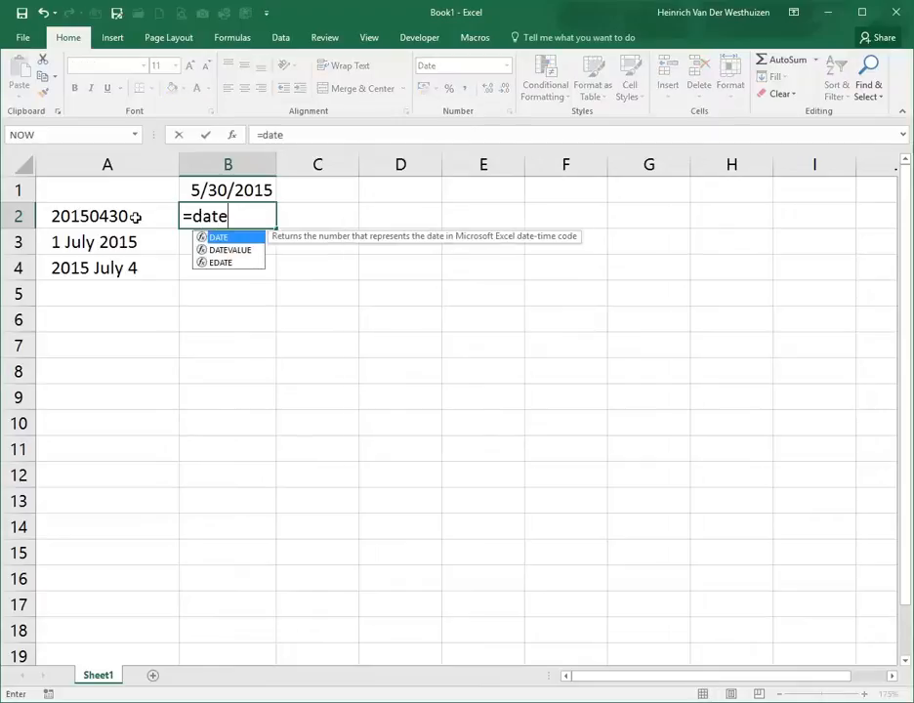
type("(")
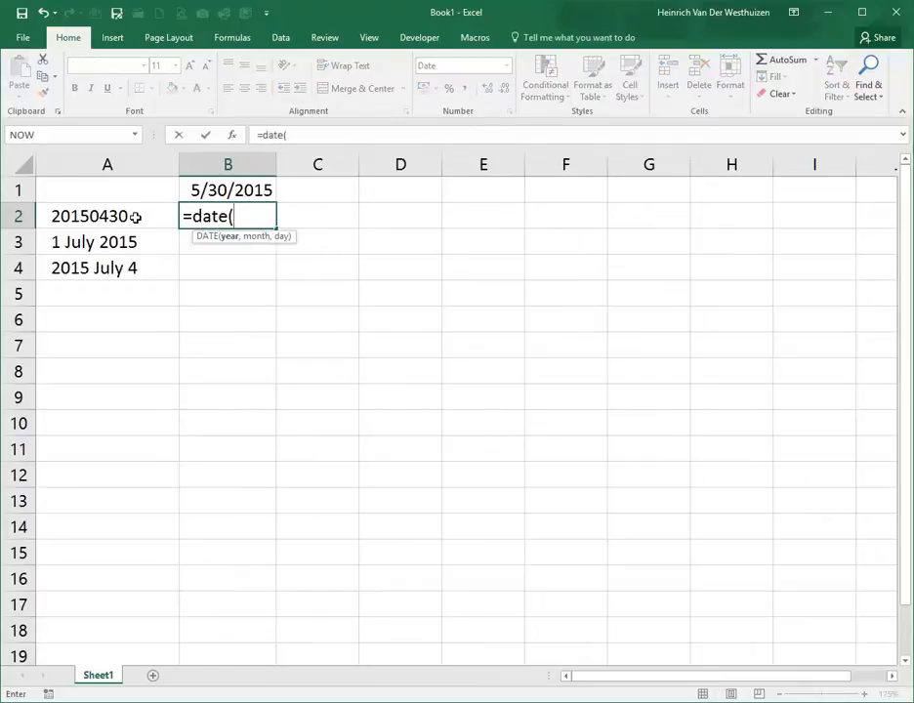
left_click(231, 135)
type("2015")
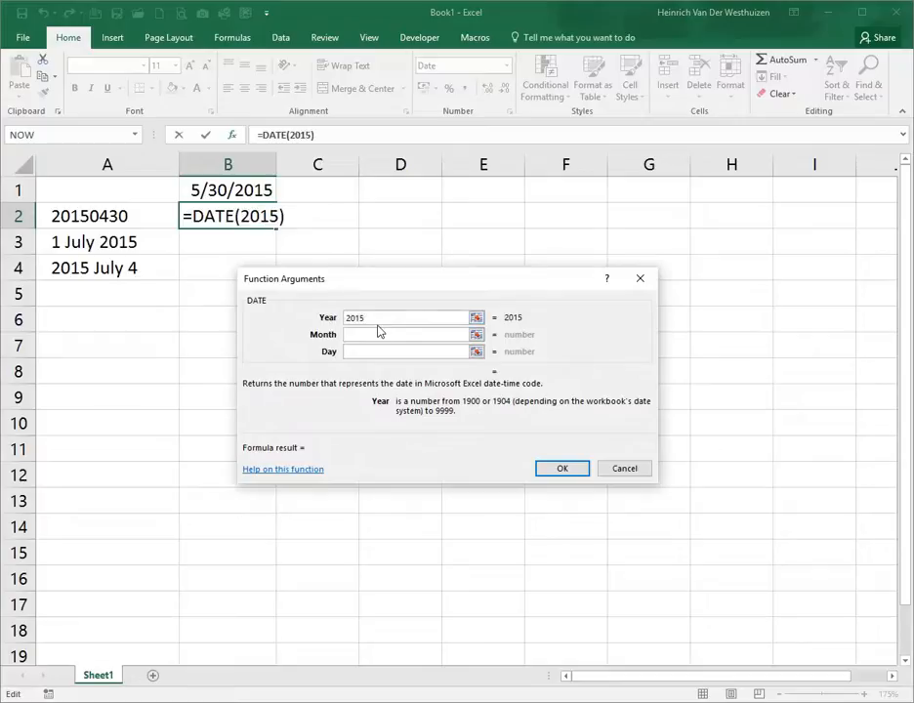
left_click(375, 333)
type("4")
left_click(375, 352)
type("30")
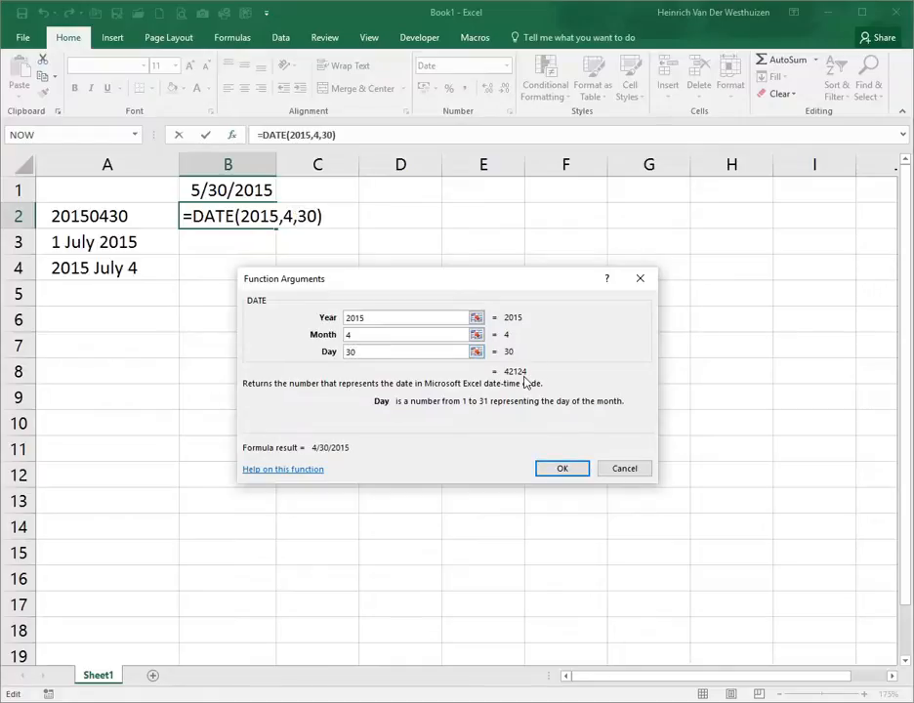
left_click(561, 469)
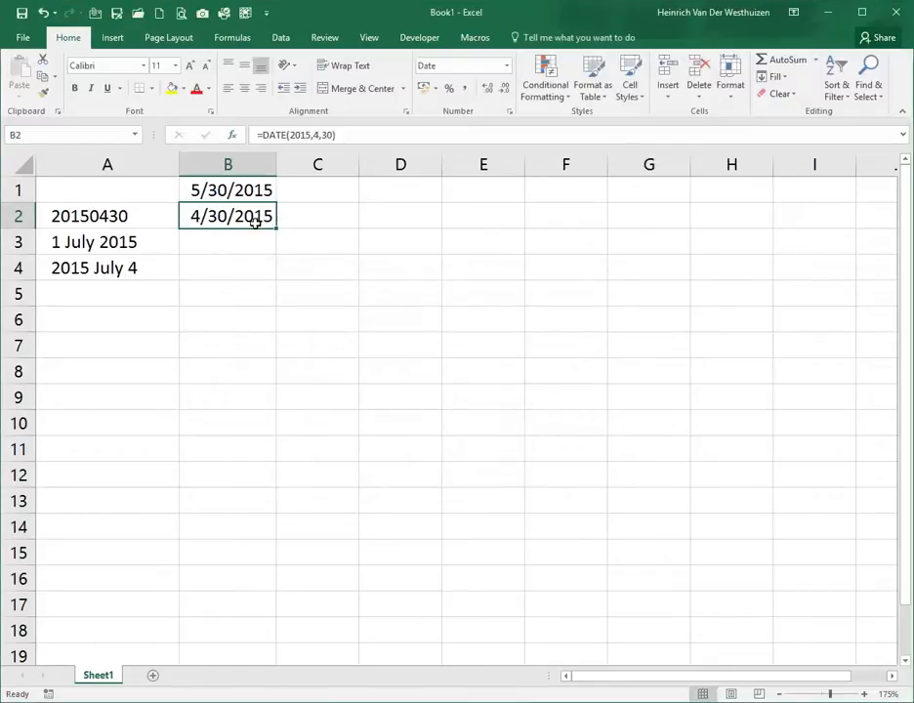
- Show the DATE result in B2 as a number with the comma style, and return it to Short Date
left_click(465, 89)
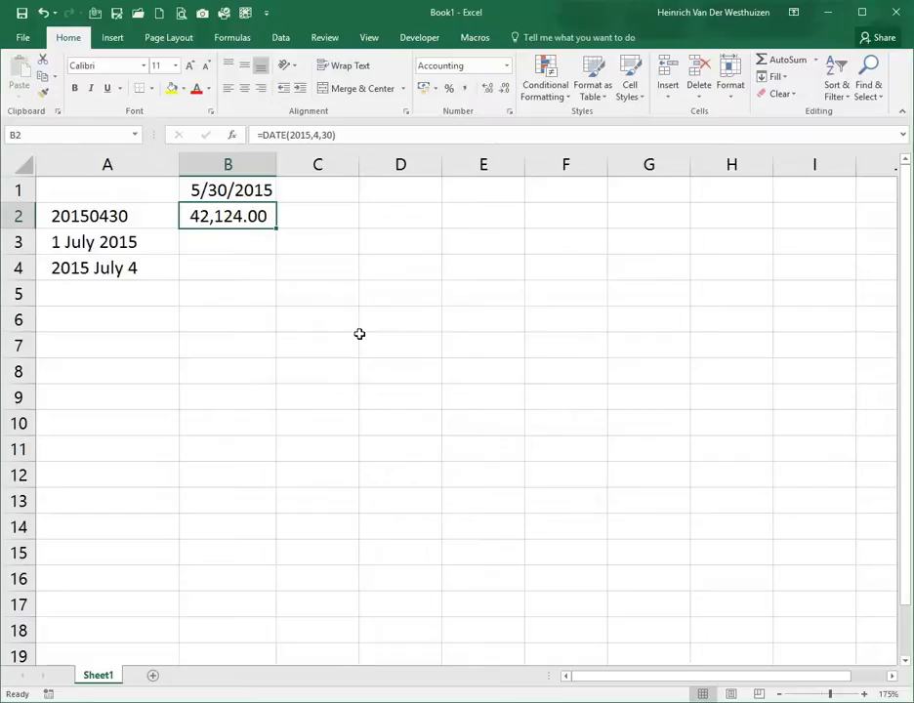
left_click(506, 66)
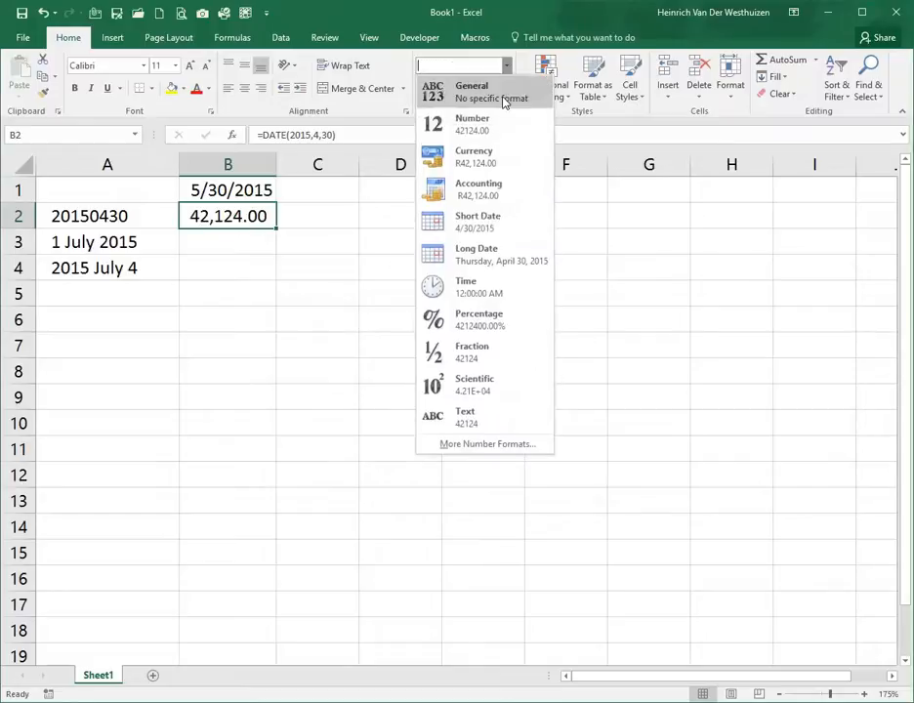
left_click(459, 222)
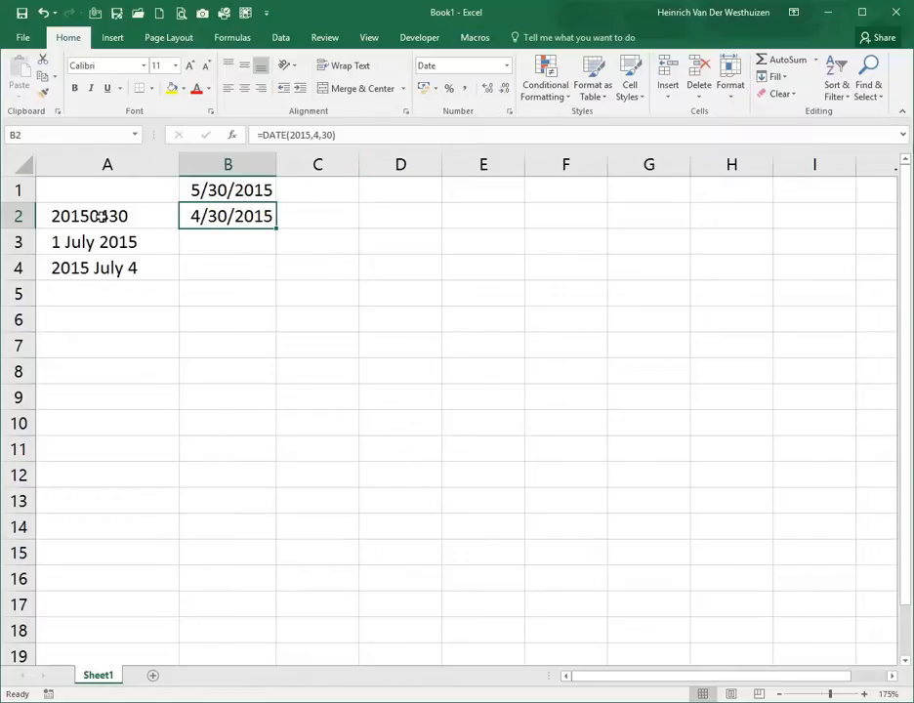
- Extract the year from A2 in cell C2 with the formula =LEFT(A2,4)
left_click(300, 218)
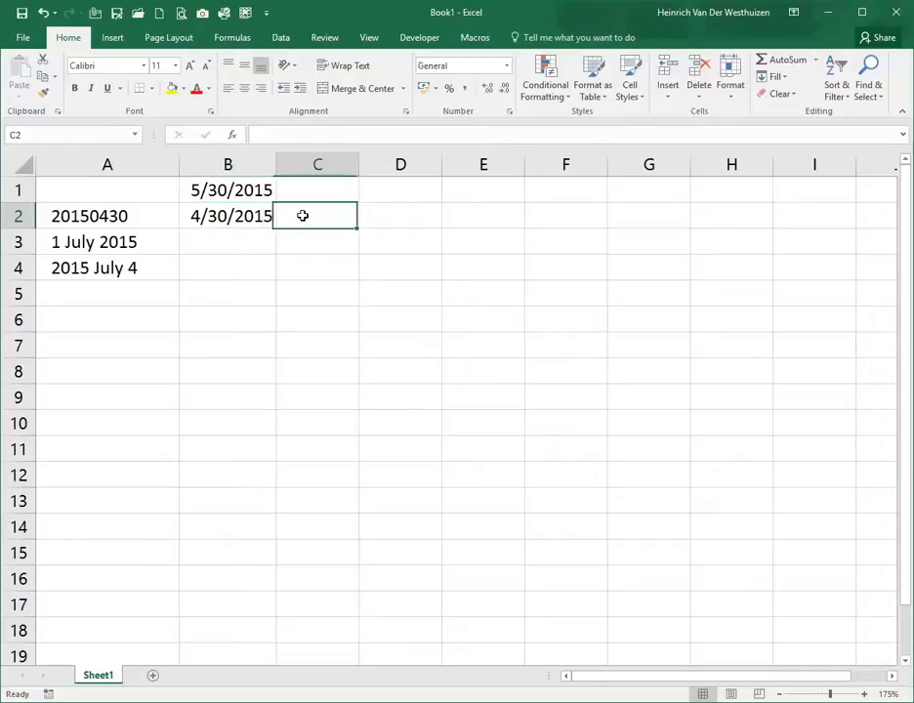
type("=left(")
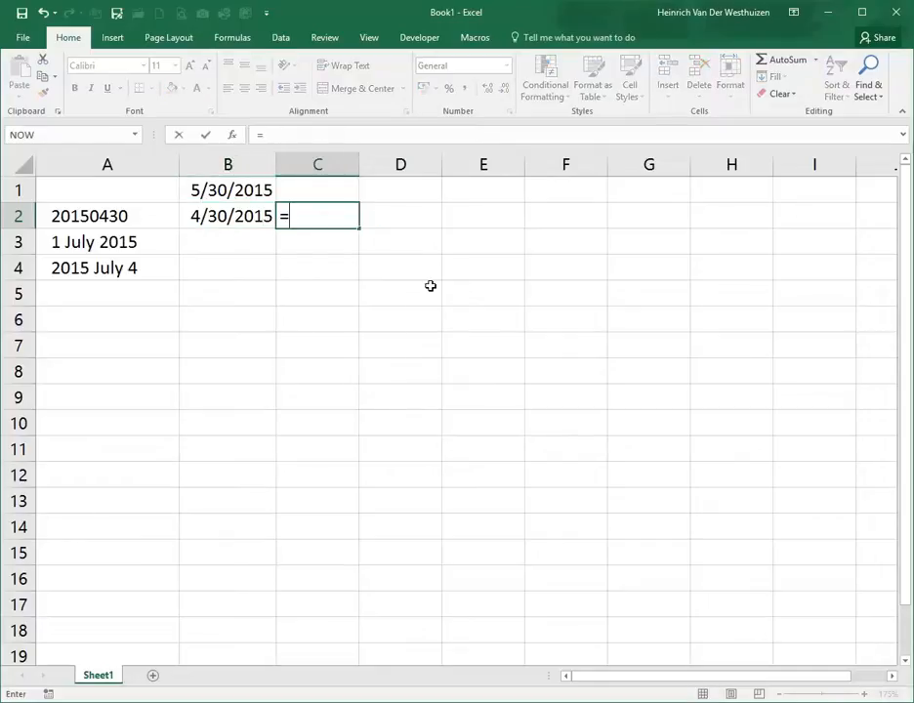
key("Left")
key("Left")
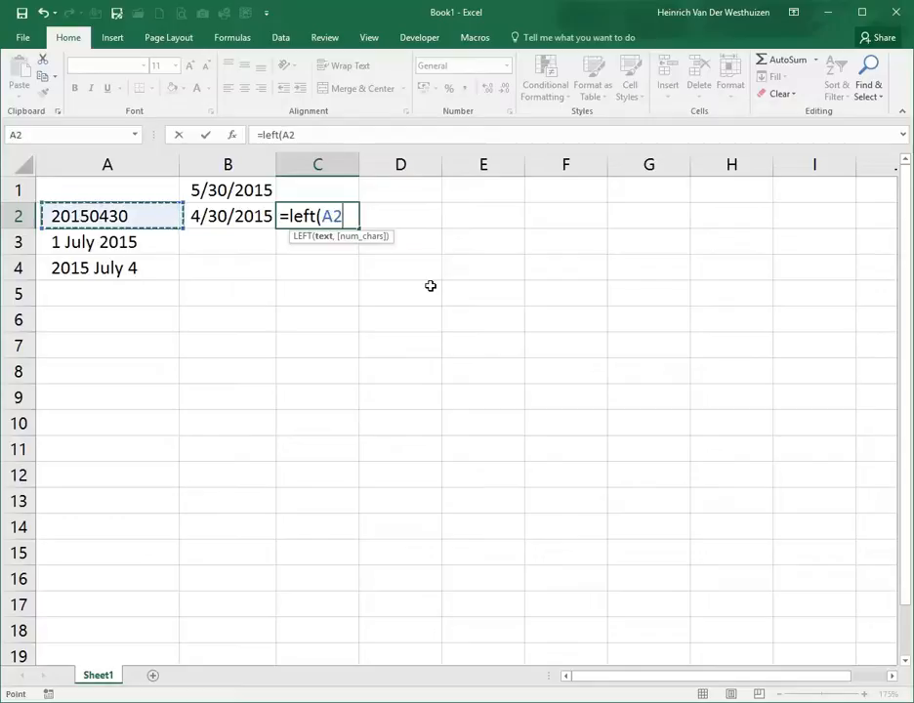
type(",4)")
key("Return")
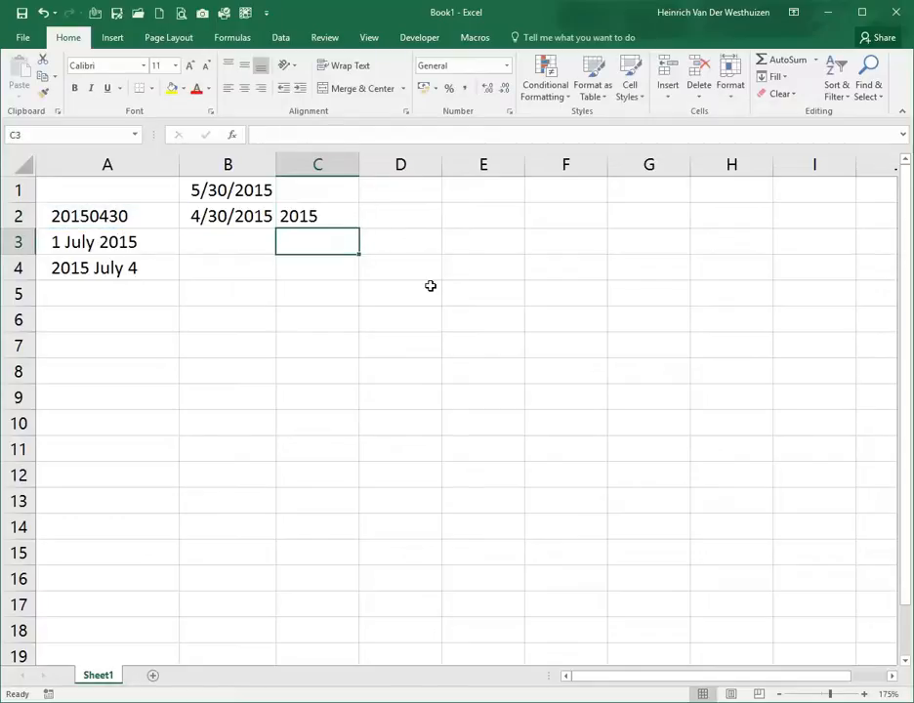
- Extract the month from A2 in cell D2 with the formula =MID(A2,5,2)
key("Up")
key("Right")
type("=")
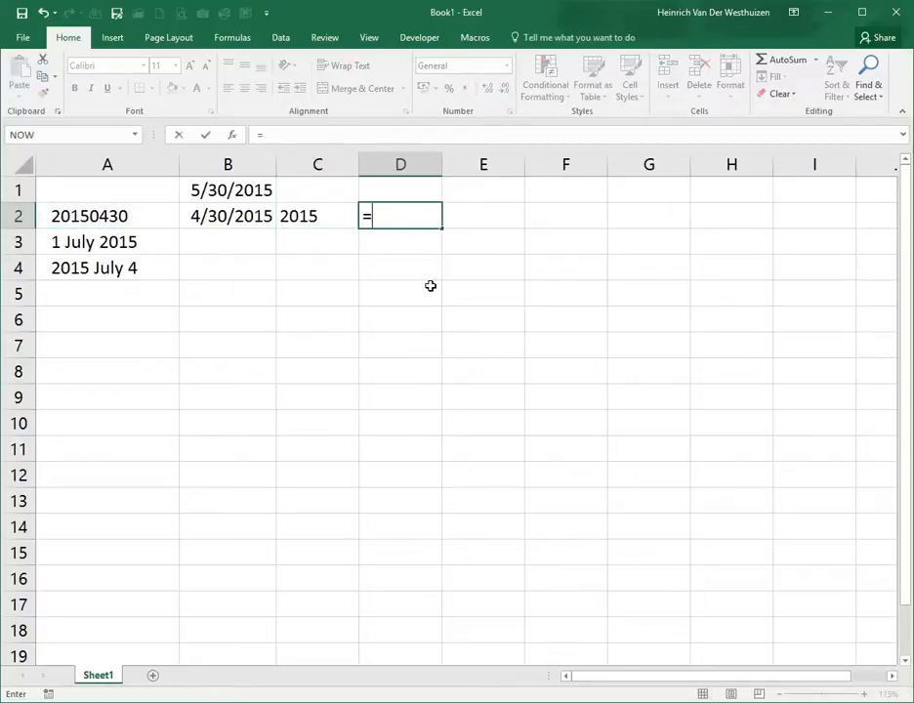
type("mid(")
key("Left")
key("Left")
key("Left")
type(",5,2)")
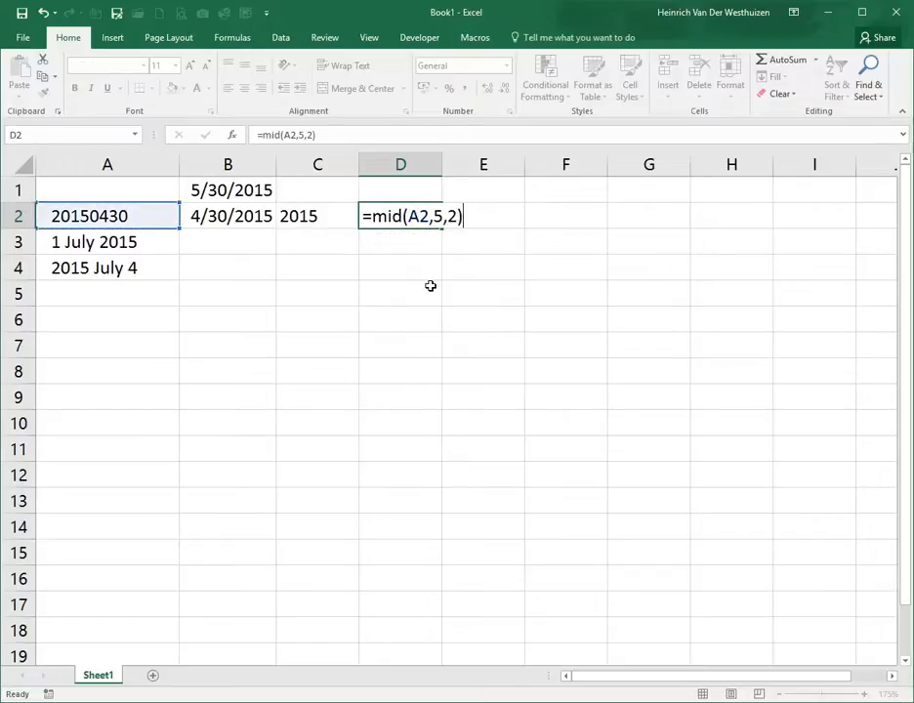
key("ctrl+Return")
- Extract the day from A2 in cell E2 with the formula =RIGHT(A2,2)
key("Right")
type("=riught")
key("BackSpace")
key("BackSpace")
key("BackSpace")
key("BackSpace")
type("ght(")
key("Left")
key("Left")
key("Left")
key("Left")
type(",2")
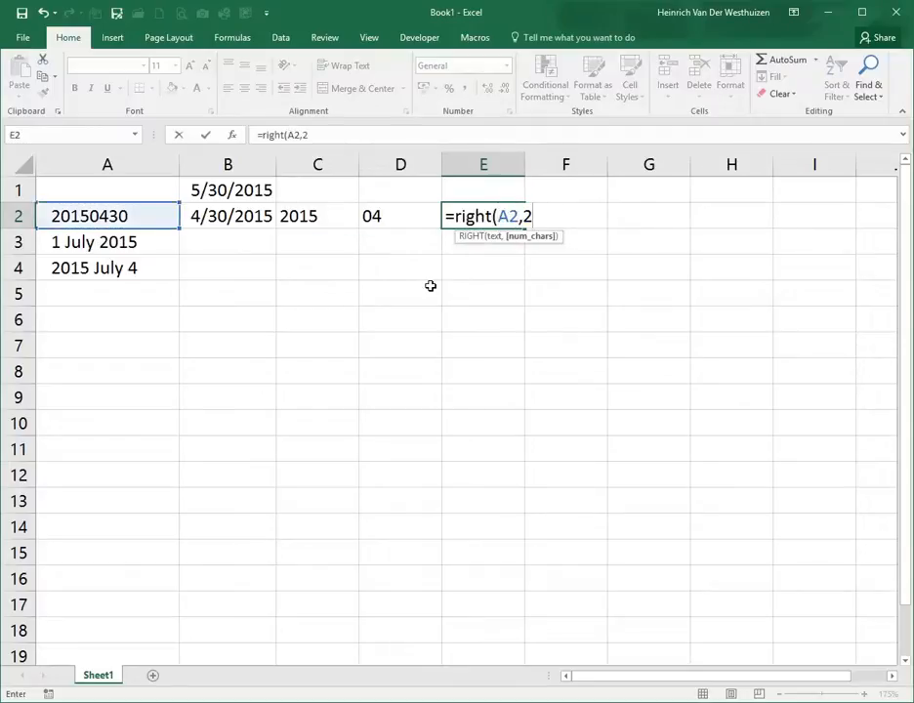
key("Return")
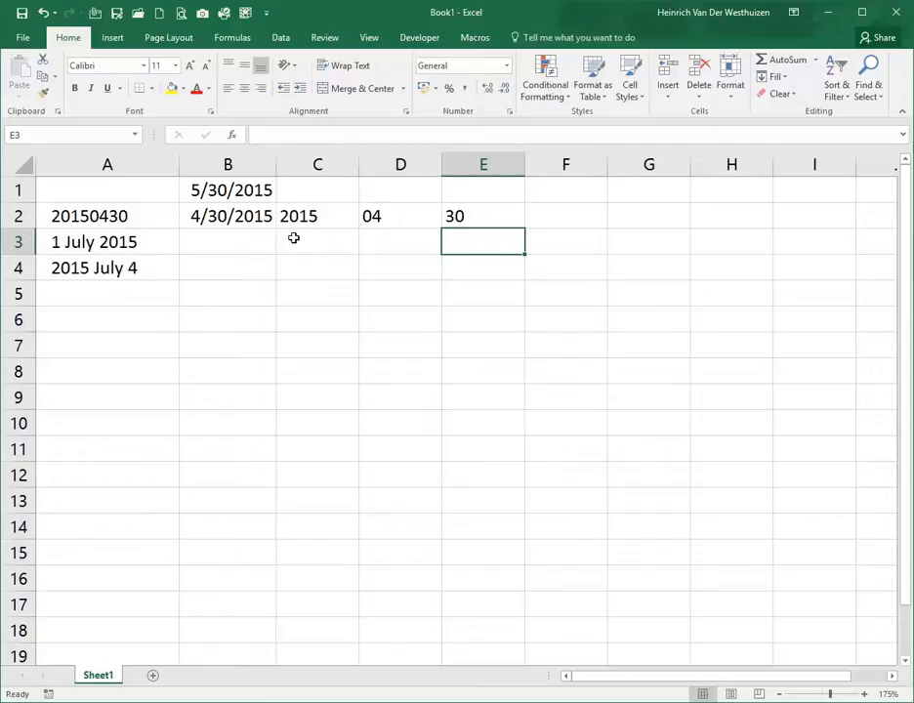
- Rebuild the date in B2 from the extracted year, month and day with the formula =DATE(C2,D2,E2)
left_click(261, 223)
type("=da")
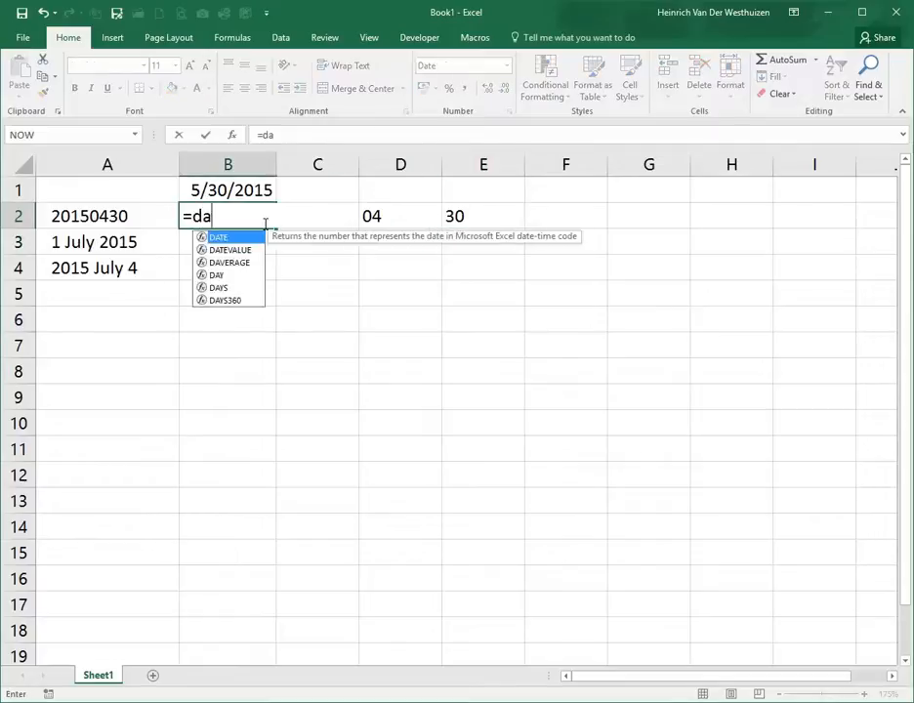
type("te(")
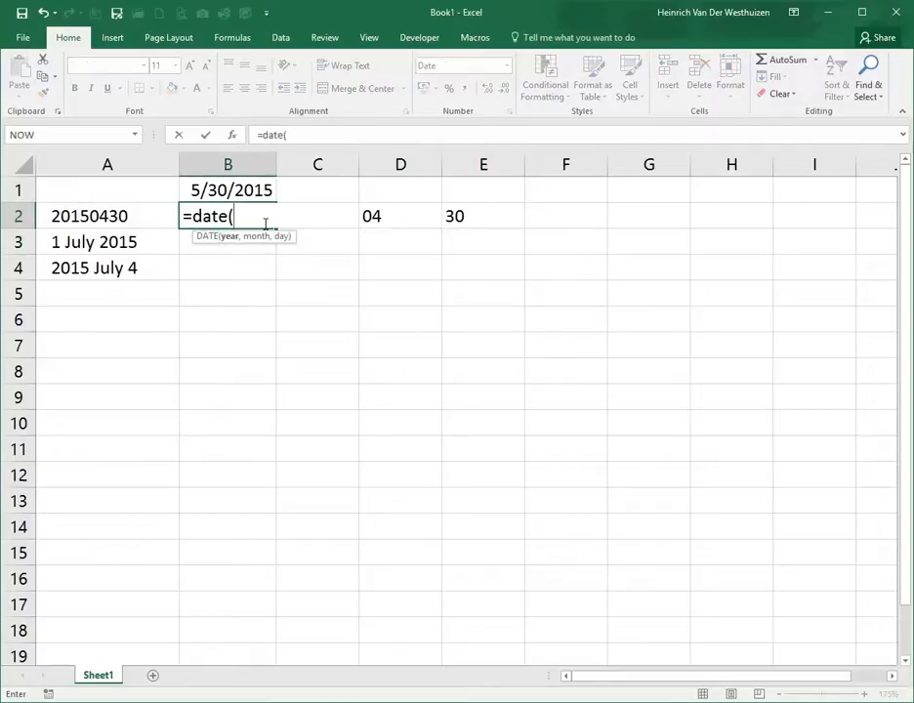
key("Right")
type(",")
key("Right")
key("Right")
type(",")
key("Right")
key("Right")
key("Right")
key("Return")
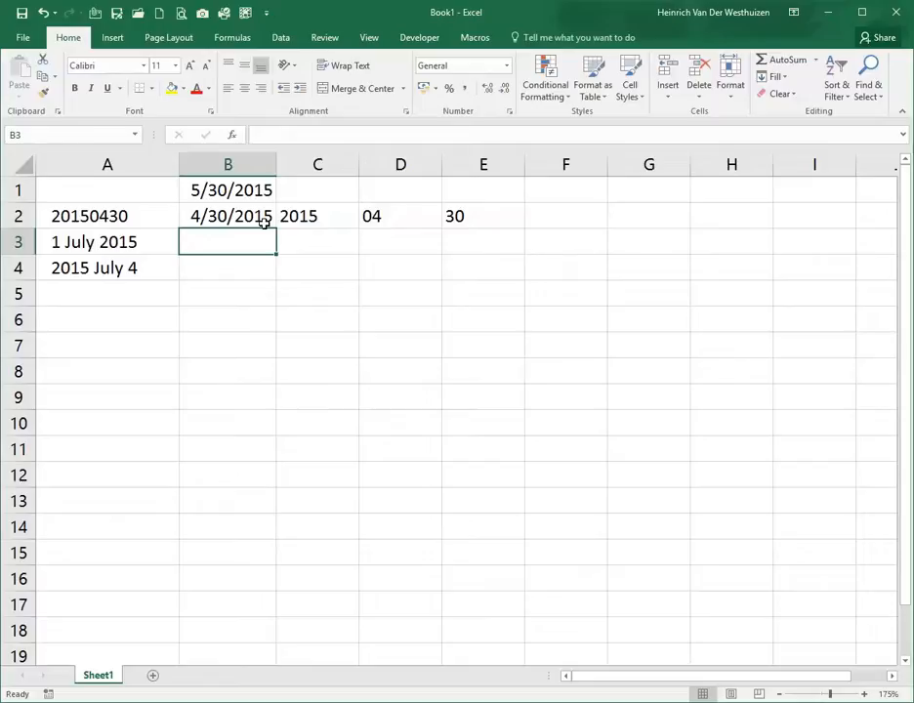
- Convert the text date in A3 to a date serial number in B3 with the formula =DATEVALUE(A3)
type("=date")
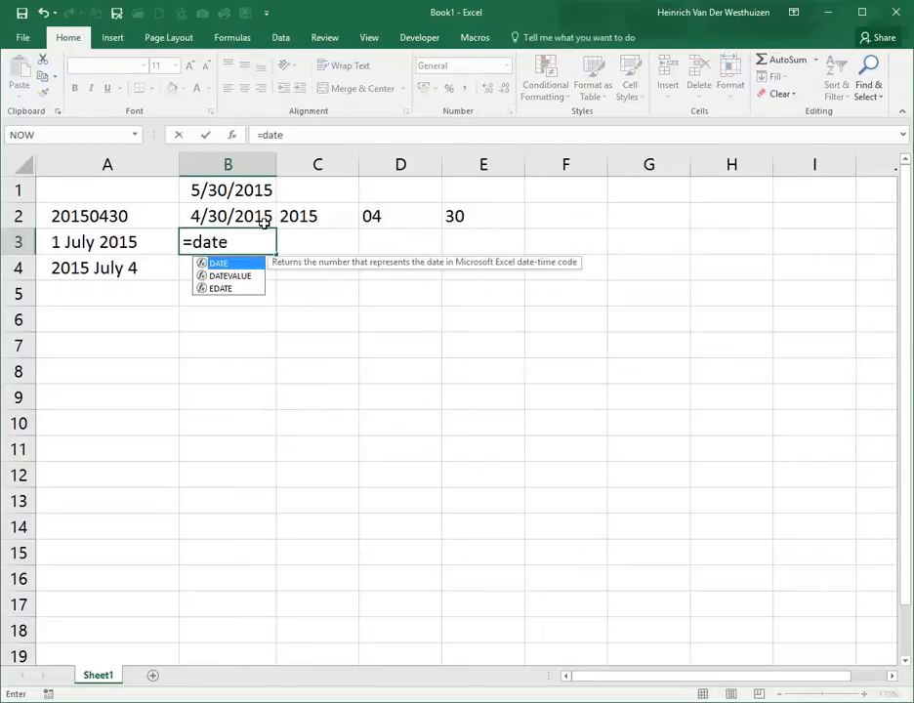
key("Down")
key("Tab")
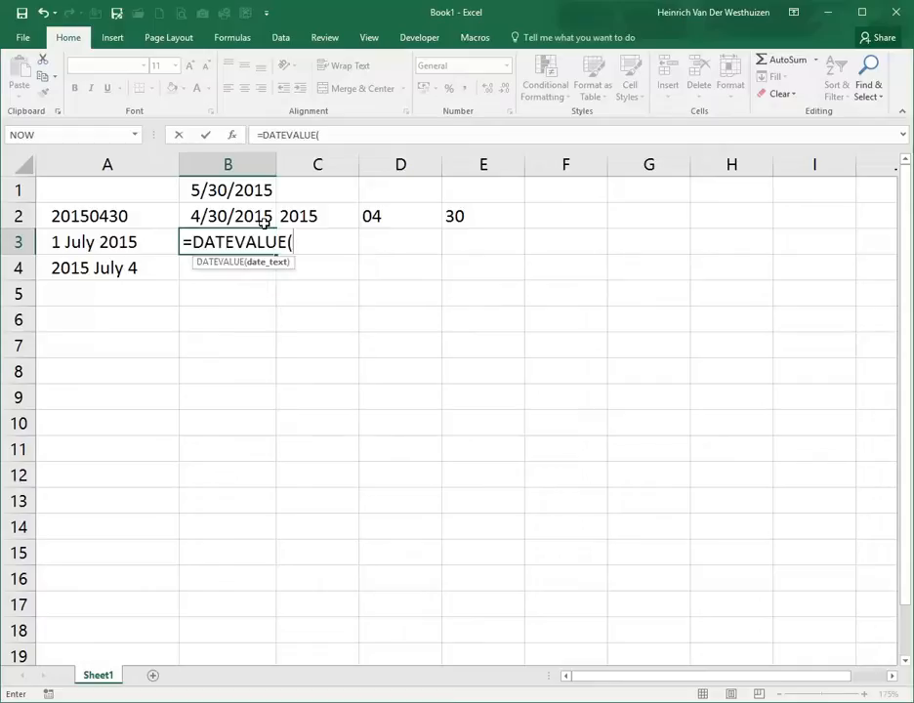
left_click(129, 240)
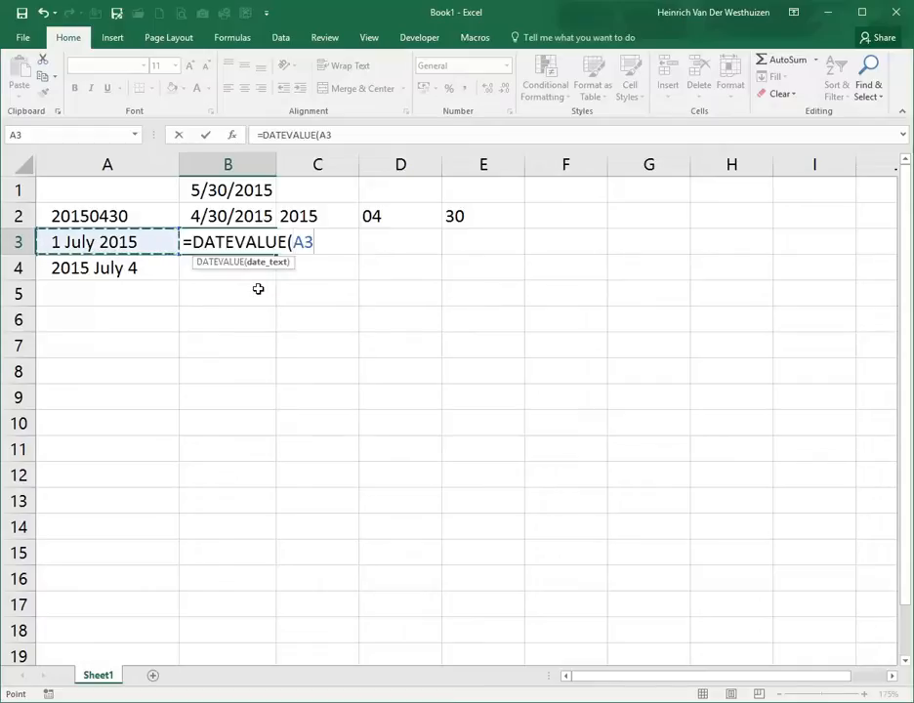
type(")")
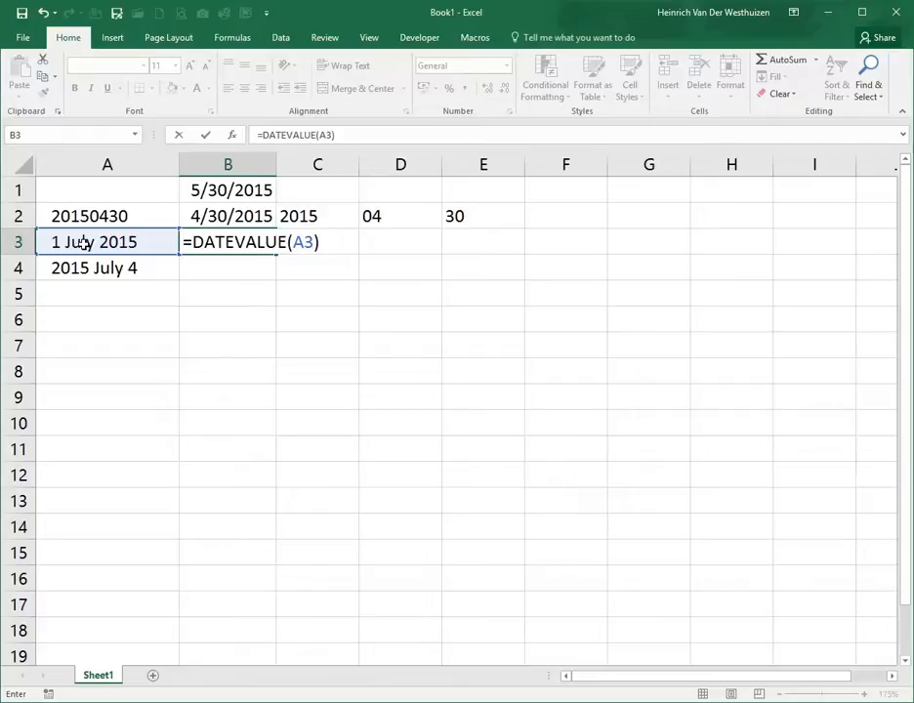
key("Return")
- Format the DATEVALUE result in B3 as Short Date
left_click(261, 247)
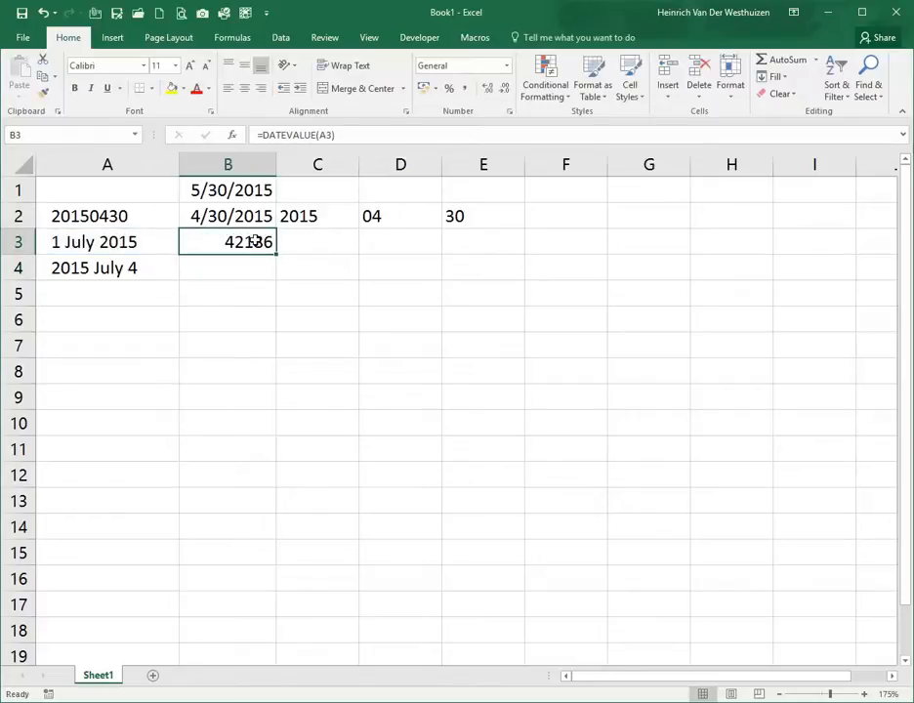
left_click(508, 65)
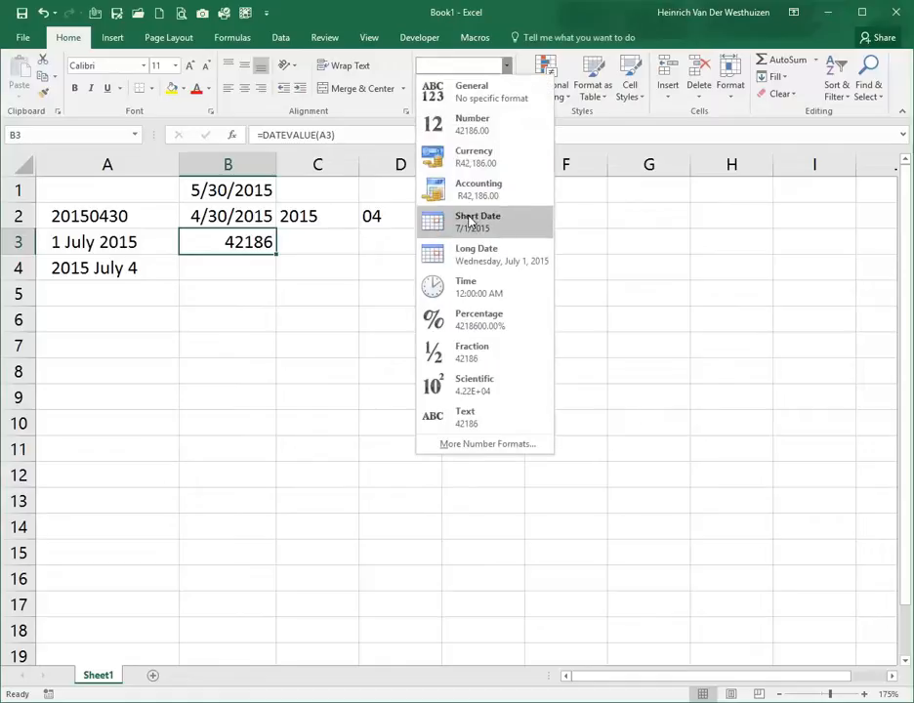
left_click(458, 218)
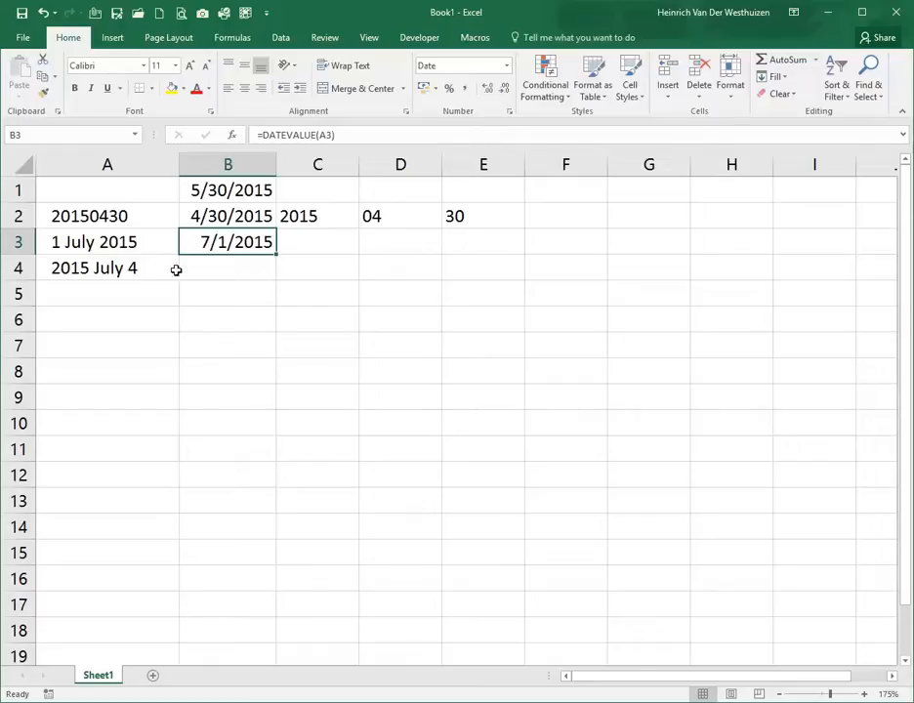
- Try filling the DATEVALUE formula from B3 down to B4, and clear B4 again
left_click_drag(276, 254, 290, 293)
left_click(240, 266)
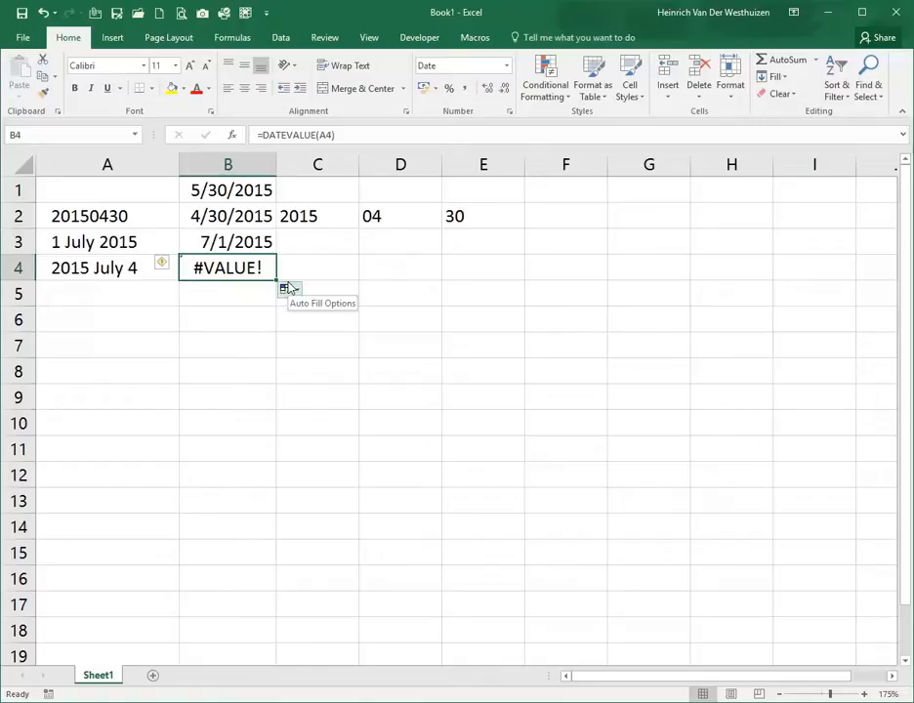
key("Delete")
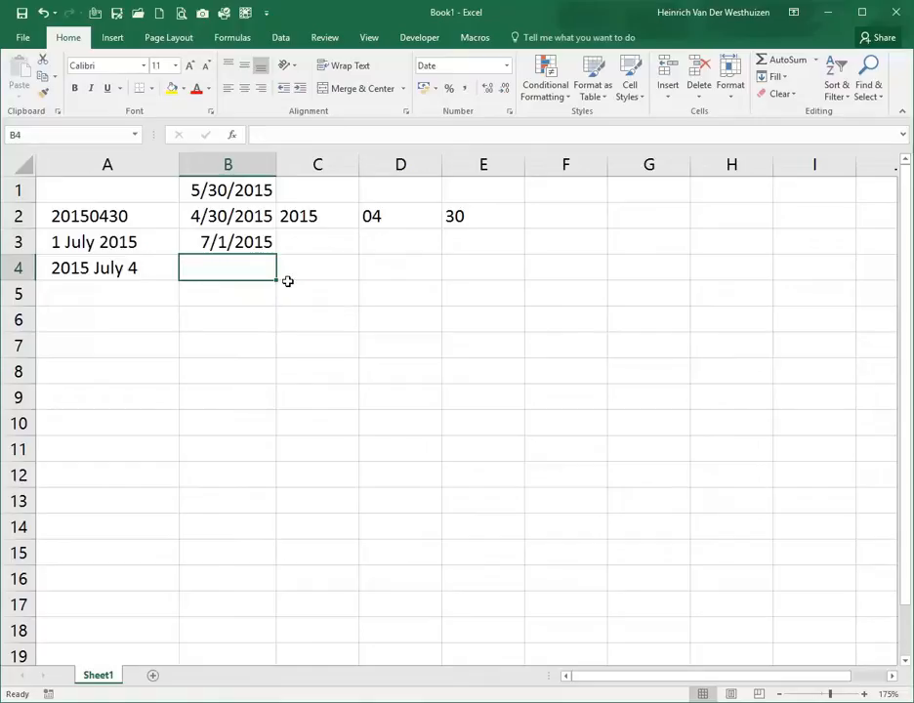
- Extract the year from A4 in cell B4 with the formula =LEFT(A4,4)
type("=")
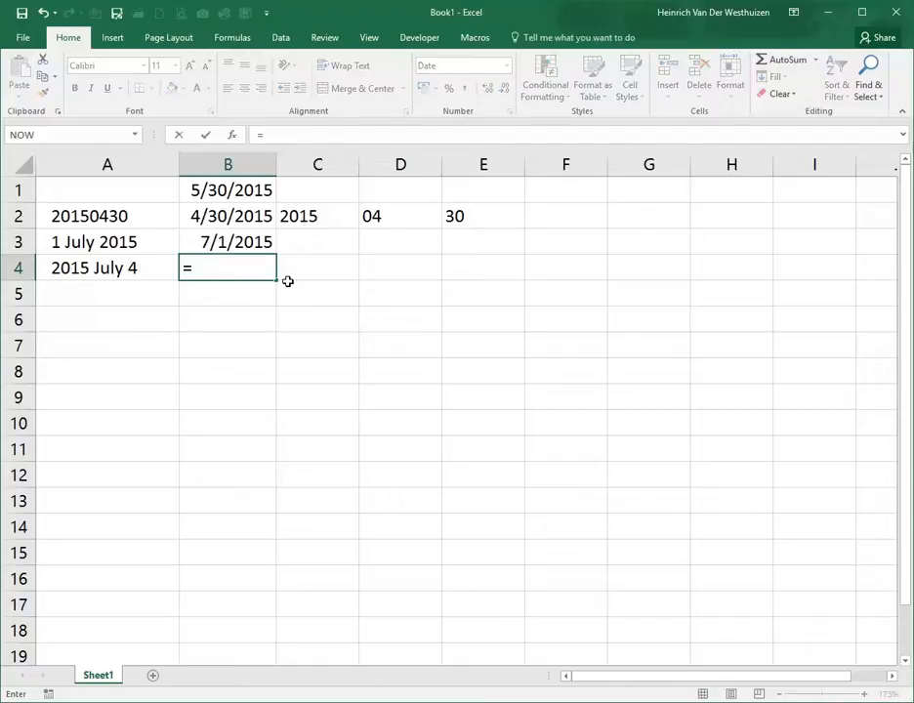
type("left(")
key("Left")
type(",4")
key("Return")
- Extract the month name from A4 in cell C4 with the formula =MID(A4,6,4)
key("Up")
left_click(288, 283)
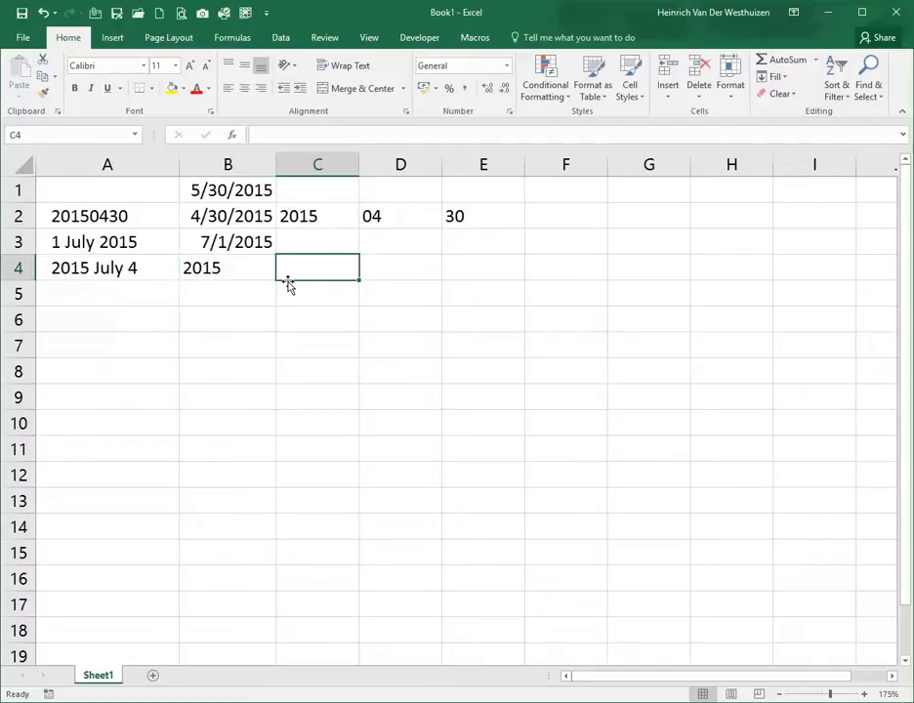
type("=mid(")
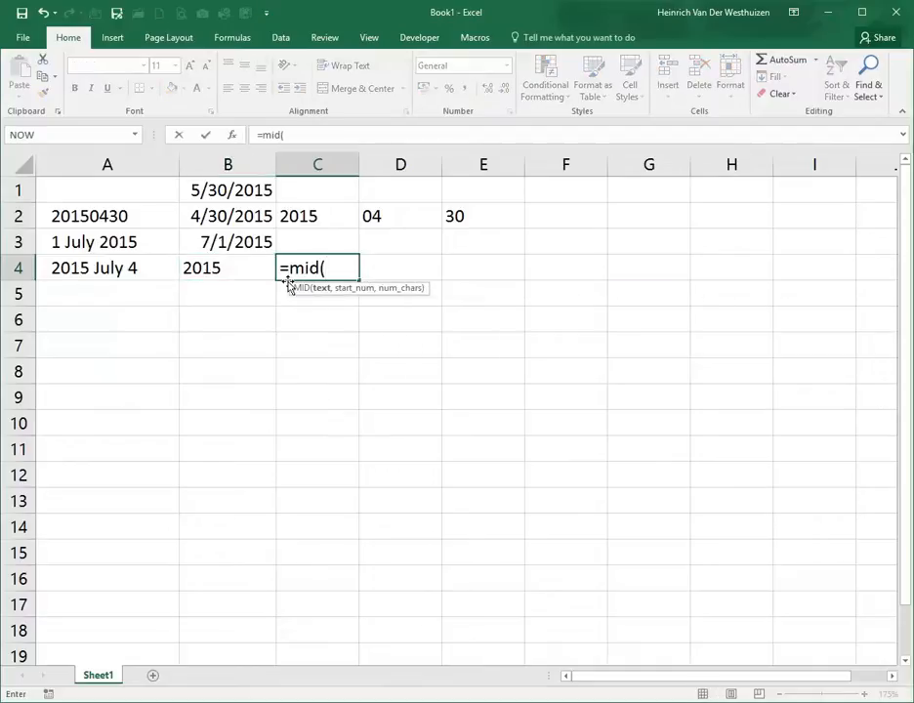
key("Left")
key("Left")
type(",6,4")
key("Return")
- Extract the last four characters of A4 in cell D4 with the formula =RIGHT(A4,4)
key("Up")
key("Right")
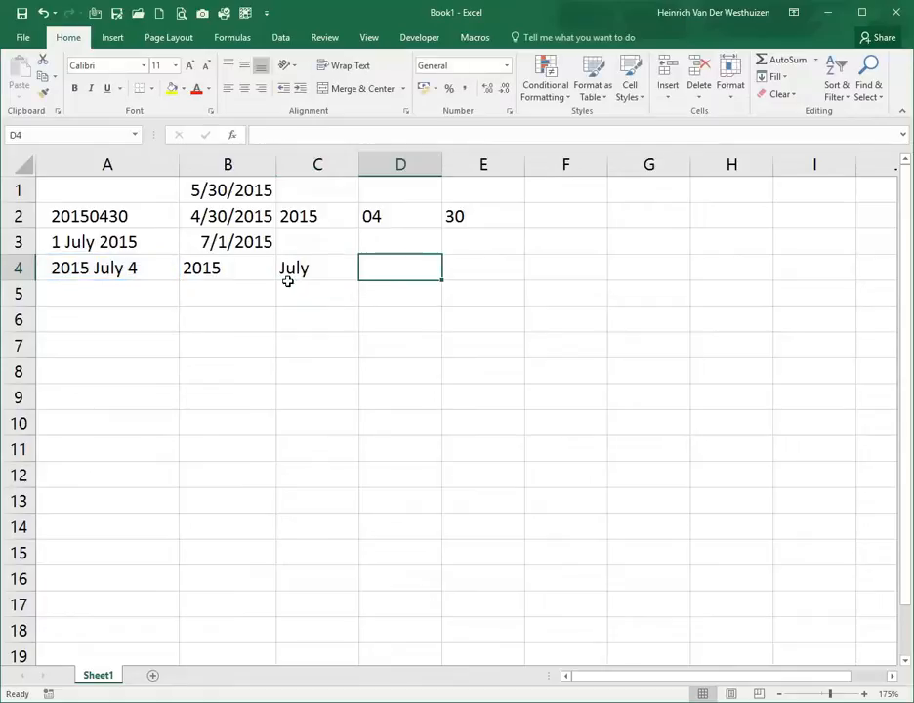
type("=")
type("ht(")
key("Left")
key("Left")
key("Left")
type(",4")
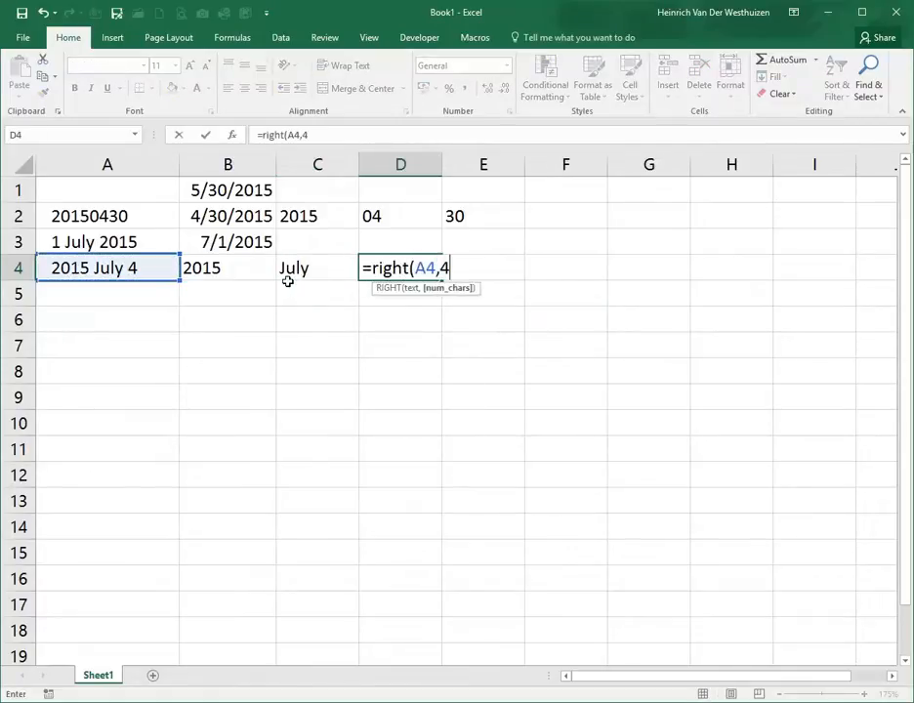
key("Return")
- Correct the formula in D4 to =RIGHT(A4,1) so it extracts only the day
key("Up")
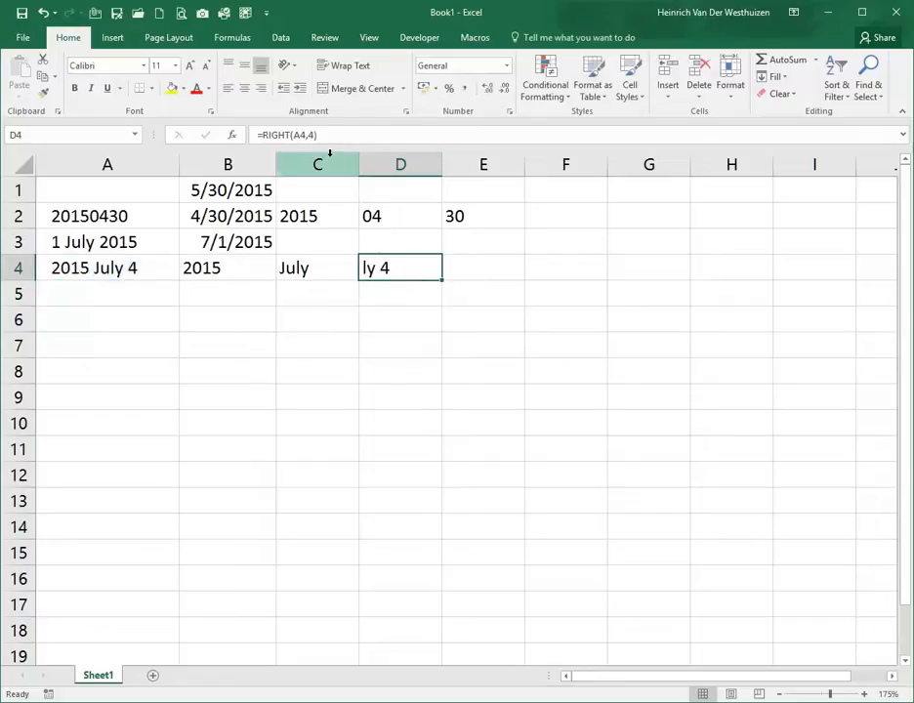
left_click(320, 136)
key("BackSpace")
type("1)")
key("Return")
key("Up")
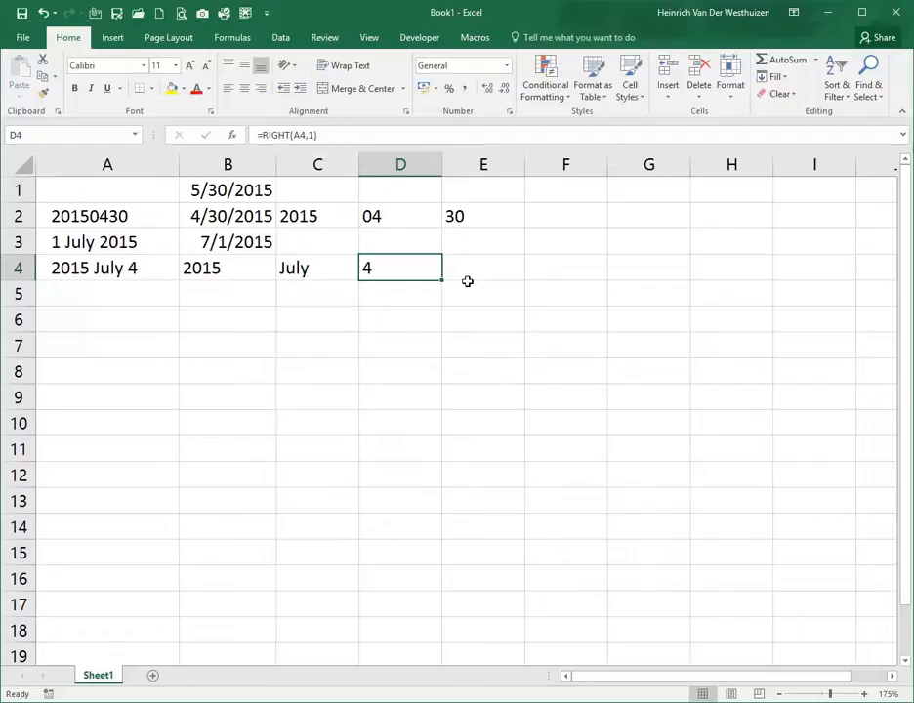
- Join day, month and year with spaces in E4 using the formula =CONCATENATE(D4," ",C4," ",B4)
left_click(473, 260)
type("=con")
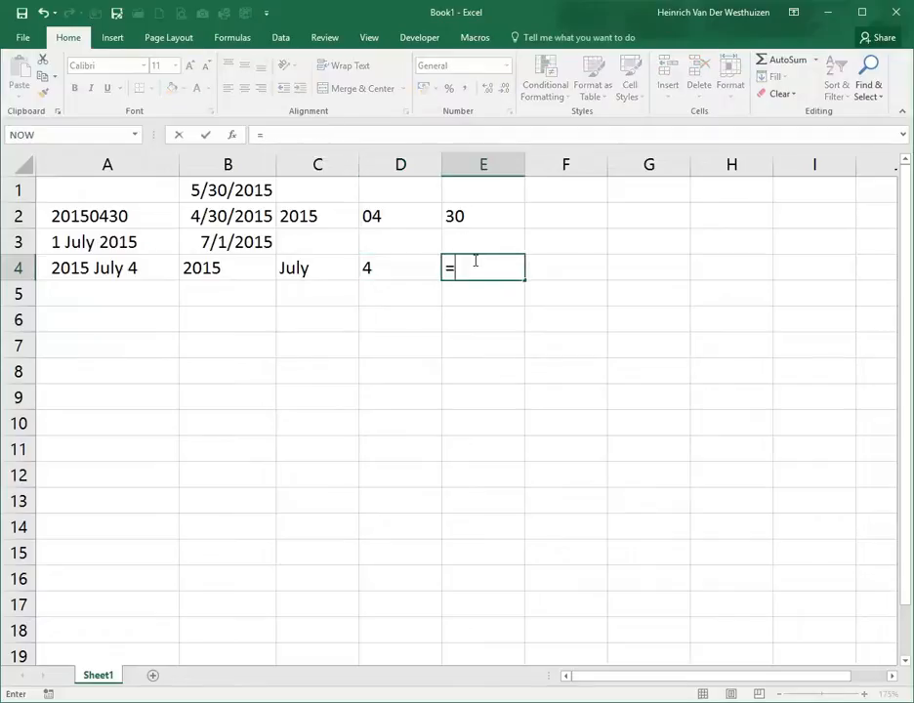
key("Down")
key("Down")
key("Down")
key("Down")
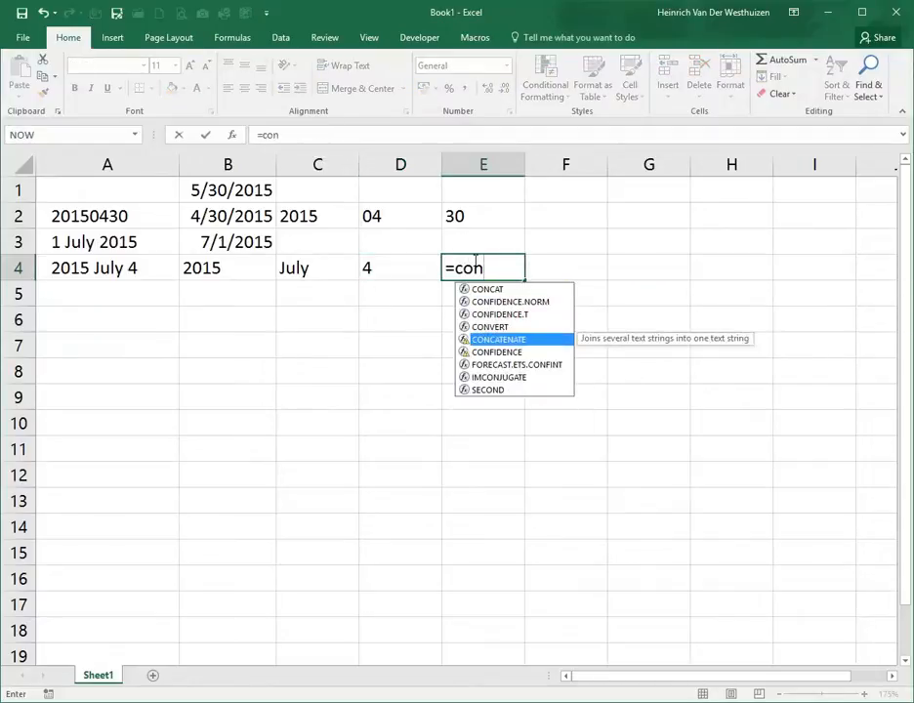
key("Tab")
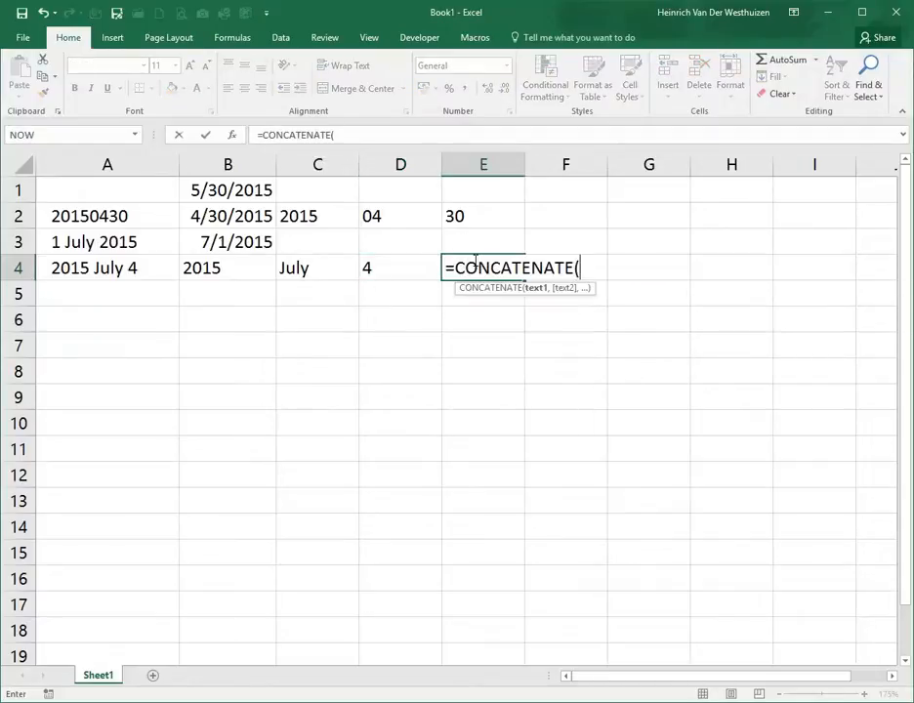
left_click(417, 270)
type(",\" \",")
left_click(321, 265)
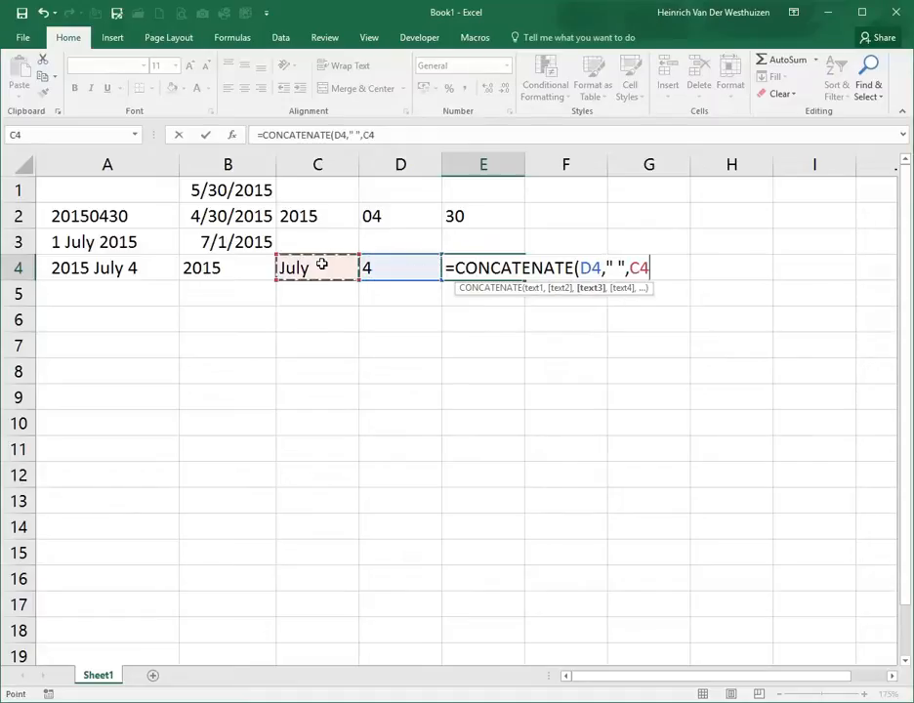
type(",\" \",")
left_click(239, 264)
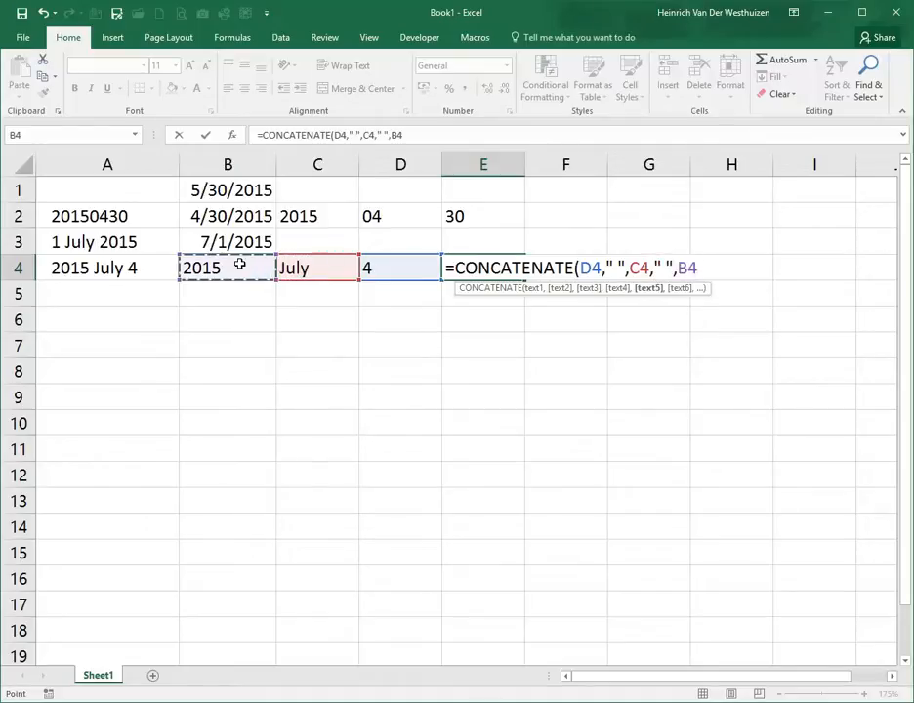
type(")")
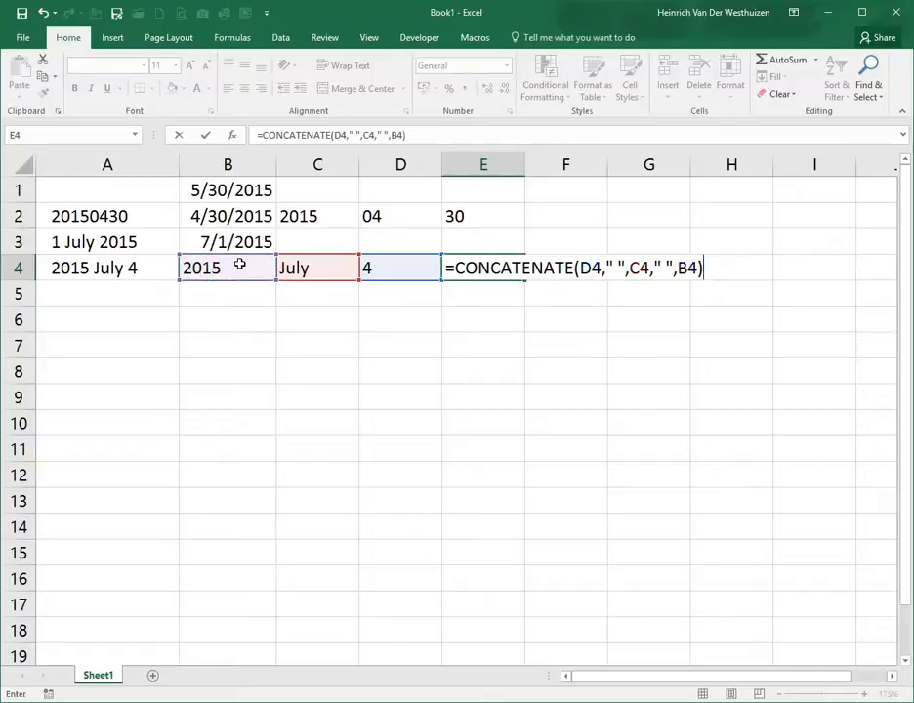
key("Return")
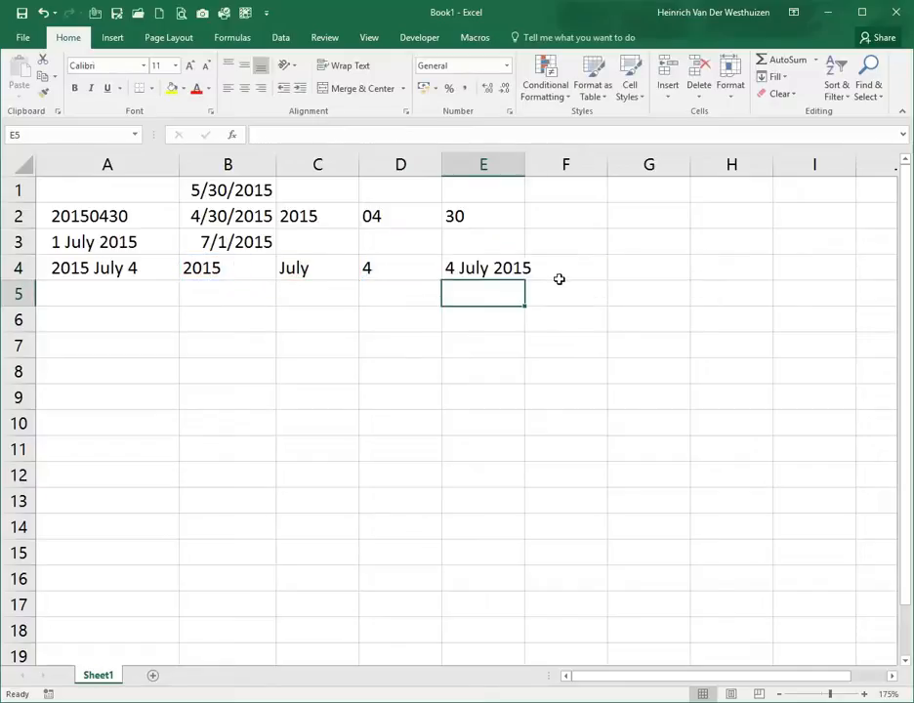
- Copy the DATEVALUE formula from B3 to F4 to convert the joined date text in E4
left_click(224, 242)
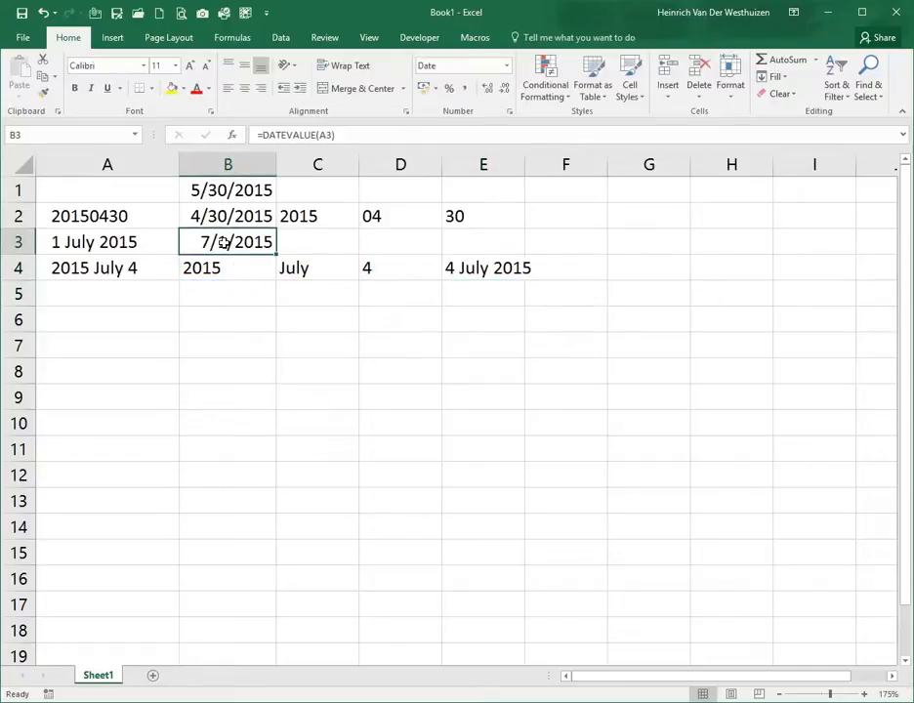
key("ctrl+c")
left_click(582, 259)
key("ctrl+v")
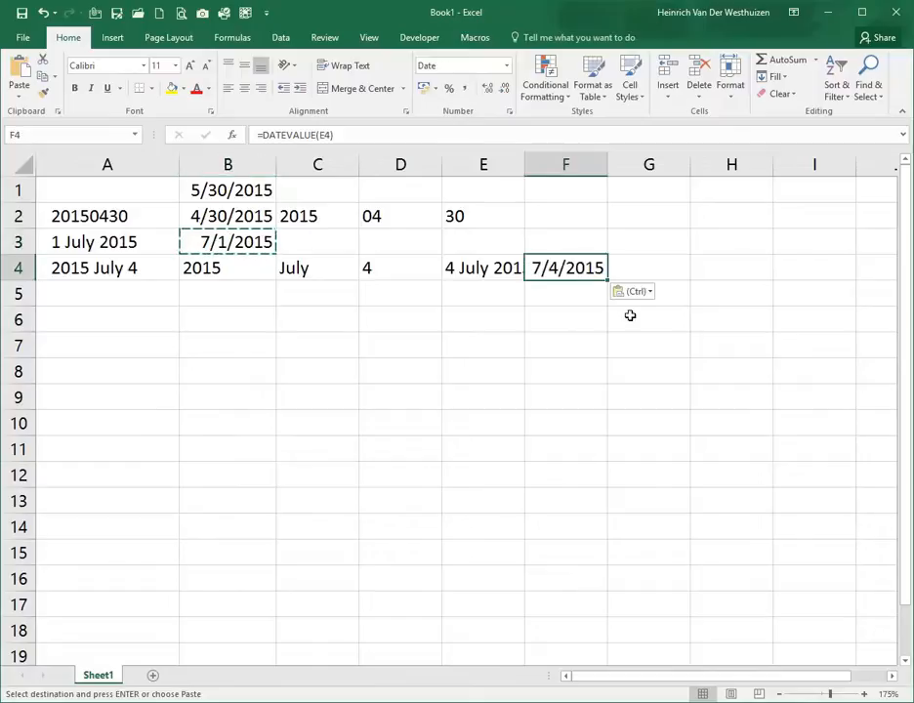
double_click(539, 275)
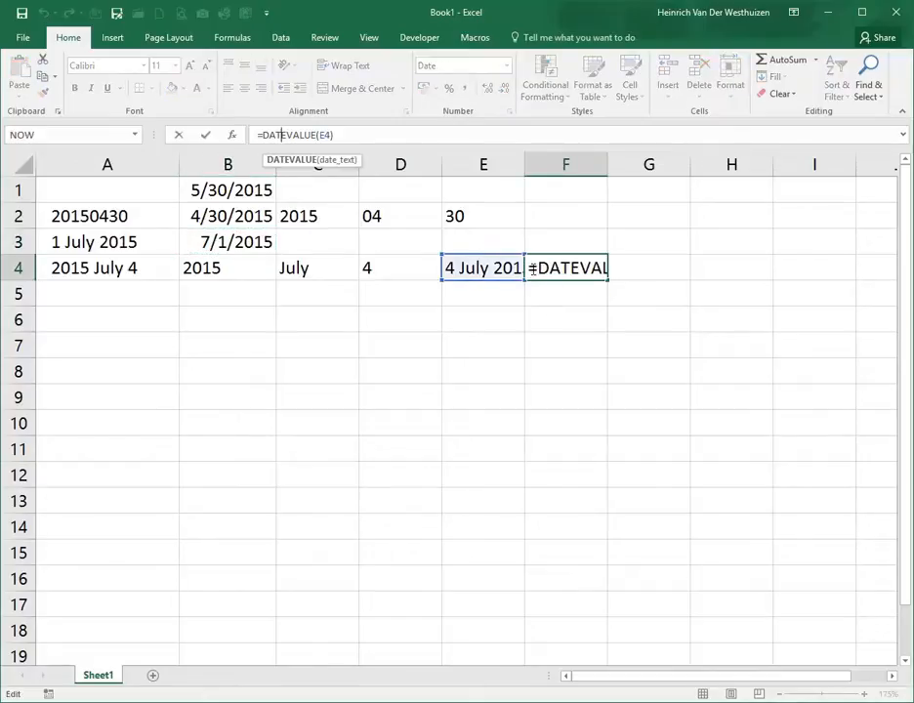
key("Return")
left_click(586, 269)
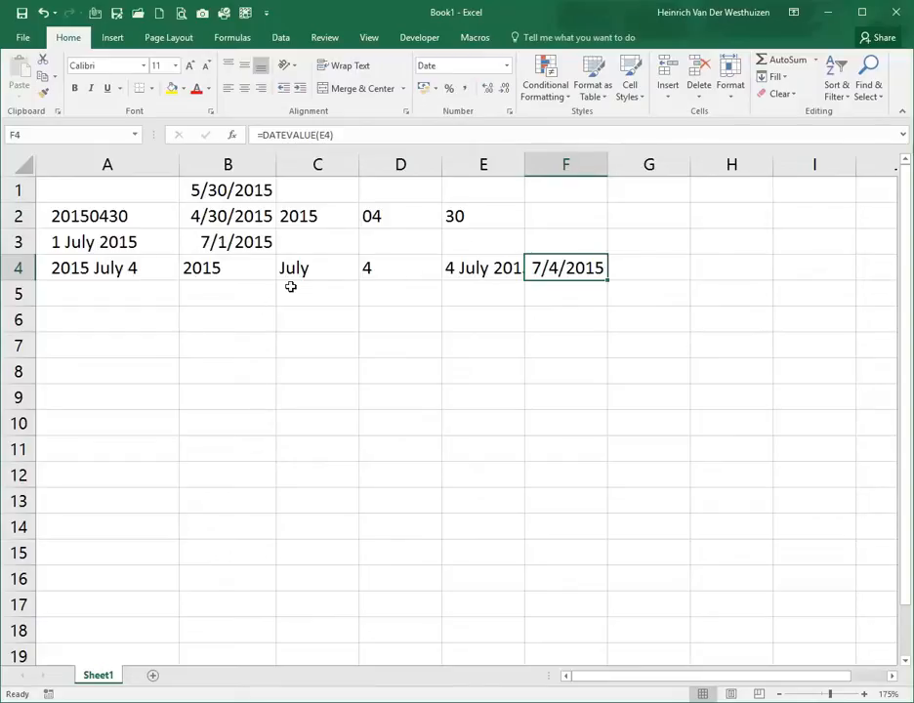
- Try to build the date directly from the row 4 parts in E5 with the formula =DATE(B4,C4,D4)
left_click(322, 269)
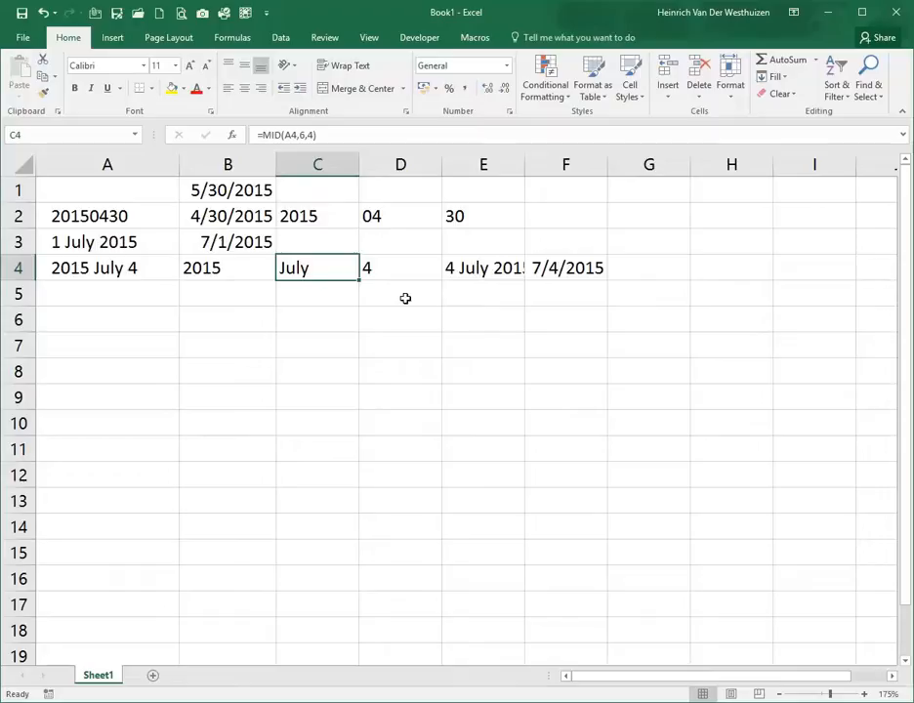
left_click(462, 288)
type("=date(")
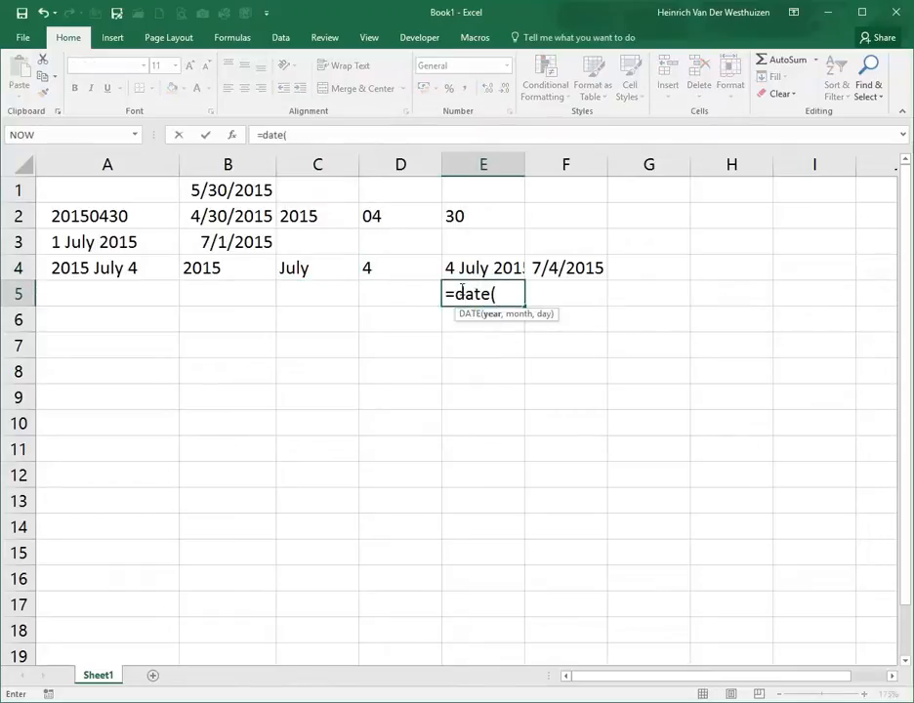
left_click(231, 269)
type(",")
left_click(342, 271)
type(",")
left_click(395, 269)
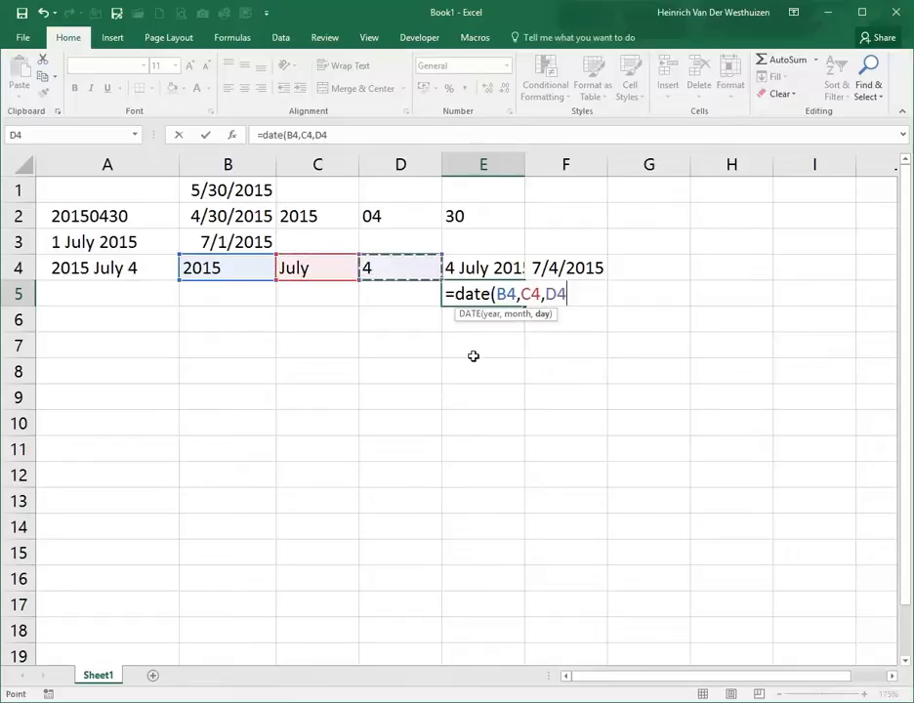
key("Return")
left_click(483, 292)
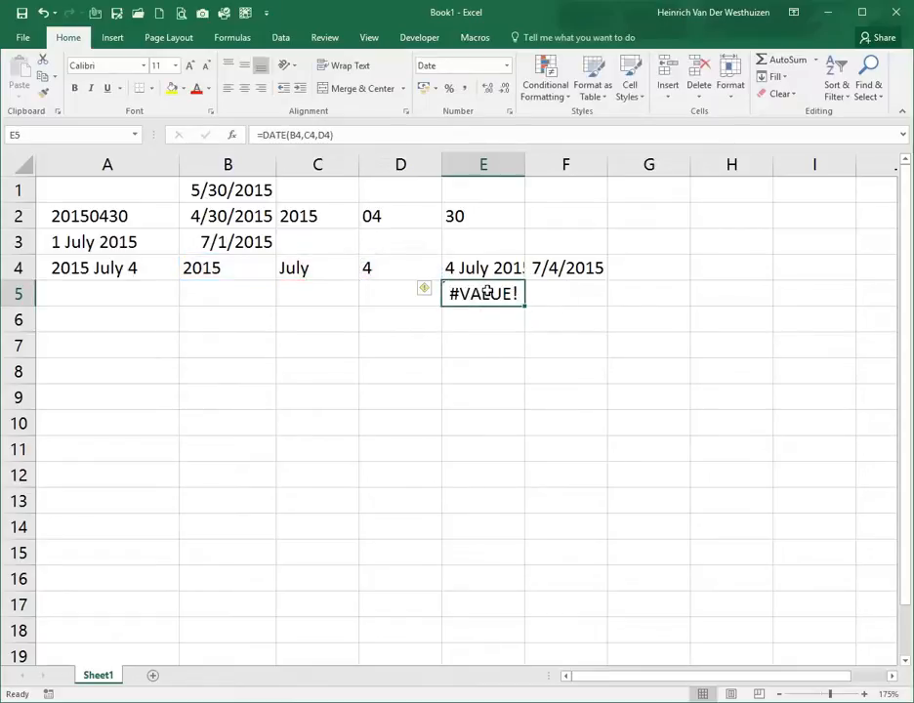
left_click(326, 267)
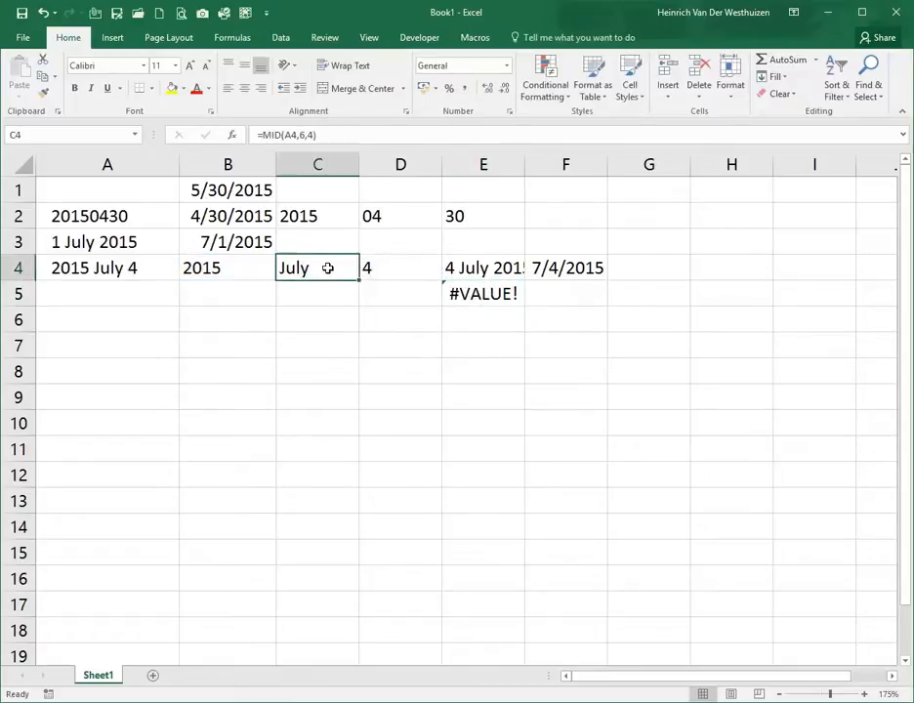
- List the month names from January to December in H2:H13 by filling down from January
left_click(729, 224)
type("January")
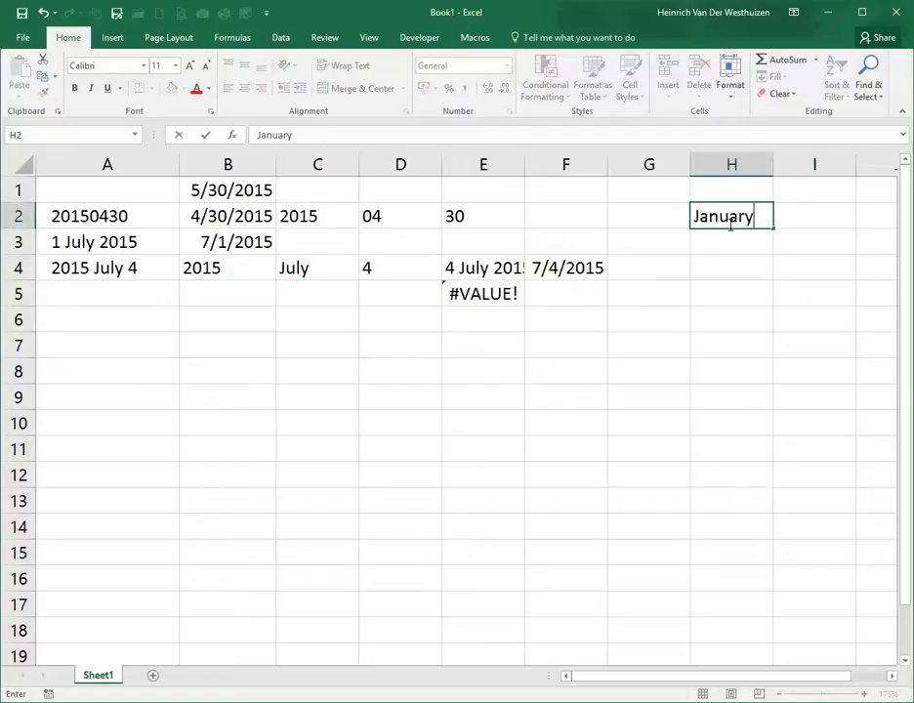
key("Return")
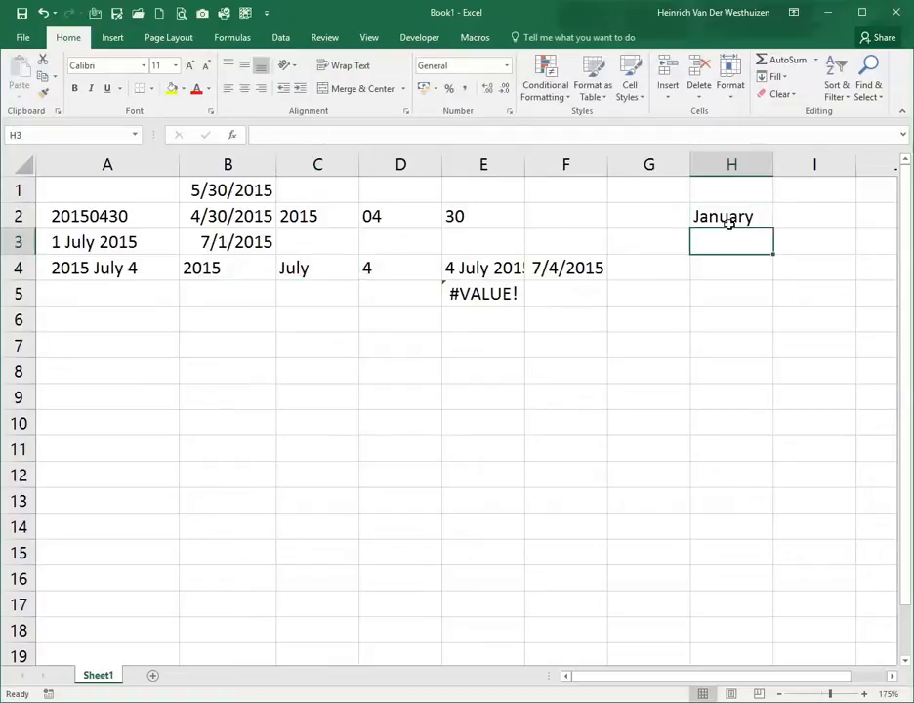
left_click(729, 224)
left_click_drag(772, 227, 752, 503)
- Number the months 1 to 12 in I2:I13 by entering 1 and 2 and filling the series down
left_click(815, 213)
type("1")
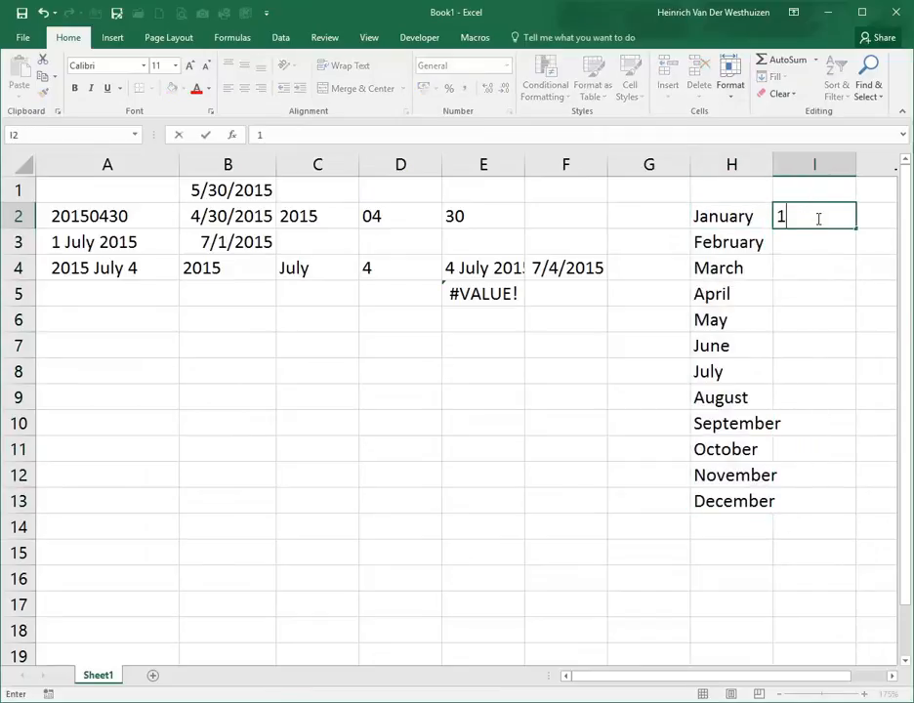
key("Return")
type("2")
key("Return")
left_click_drag(817, 218, 852, 512)
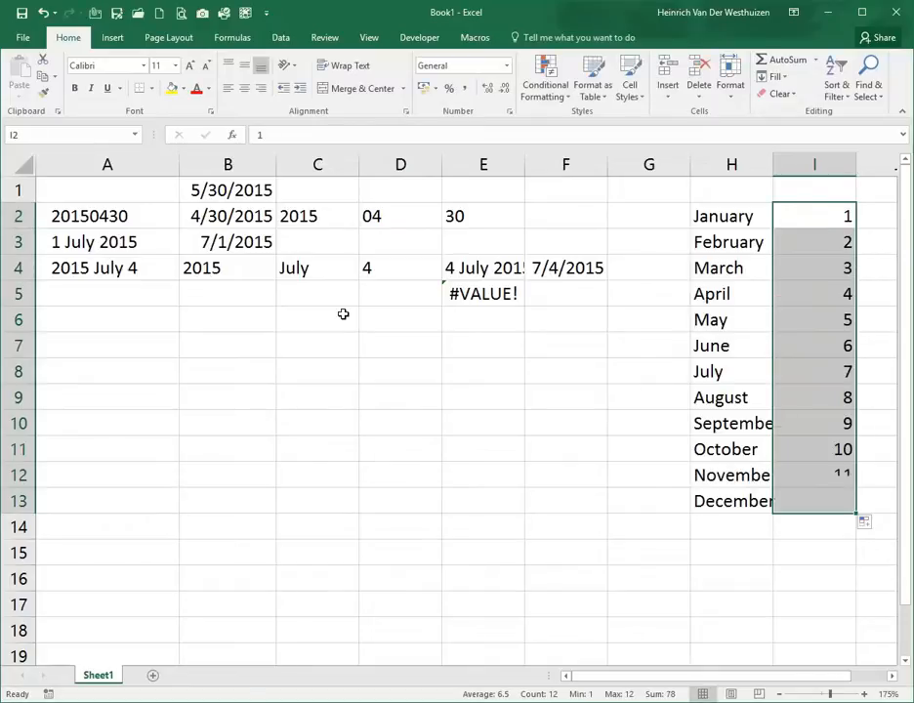
- Look up the month number for C4 in cell C5 with the formula =VLOOKUP(C4,H:I,2,0)
left_click(329, 284)
type("=vlooku")
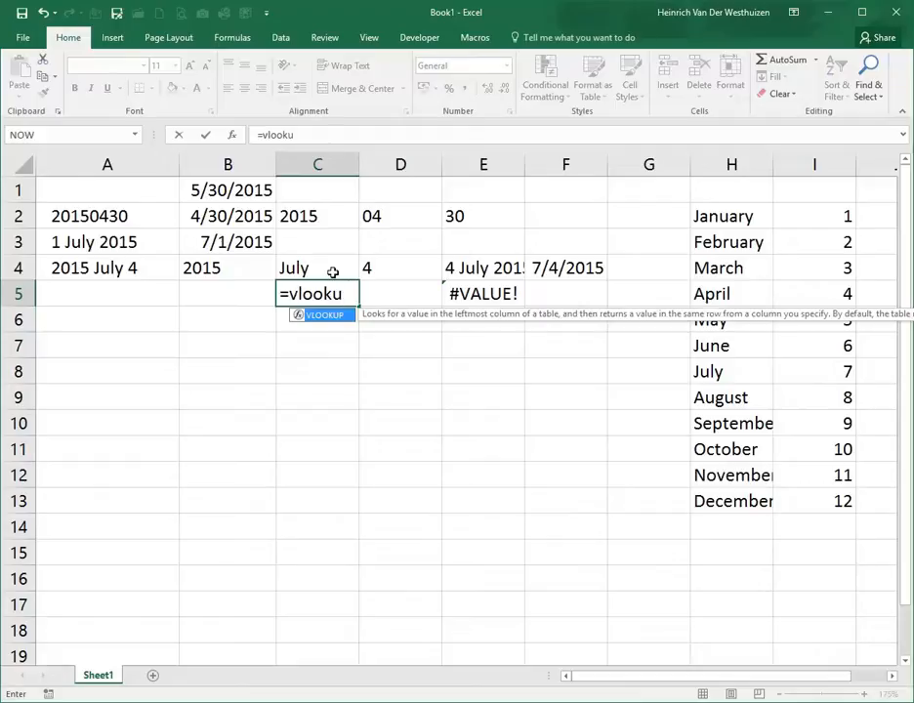
type("p(")
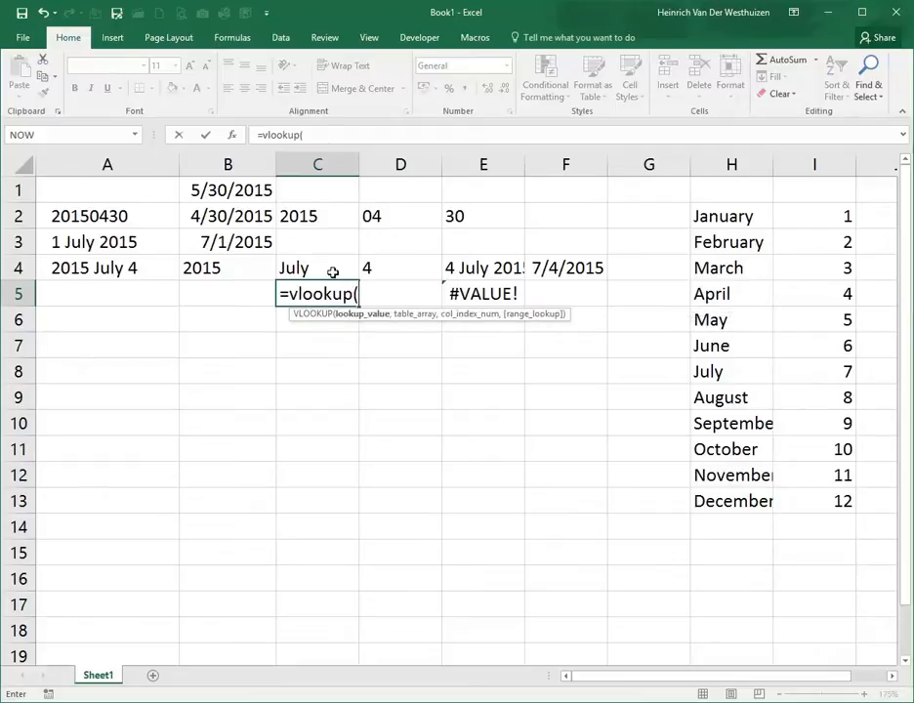
left_click(333, 272)
type(",")
left_click_drag(701, 163, 818, 179)
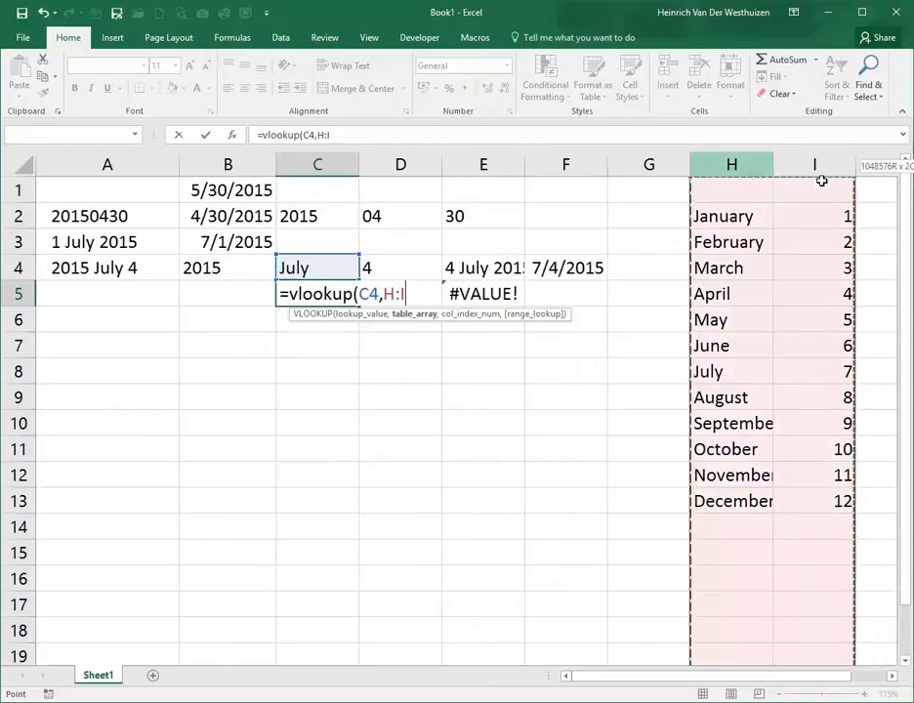
type(",2,0)")
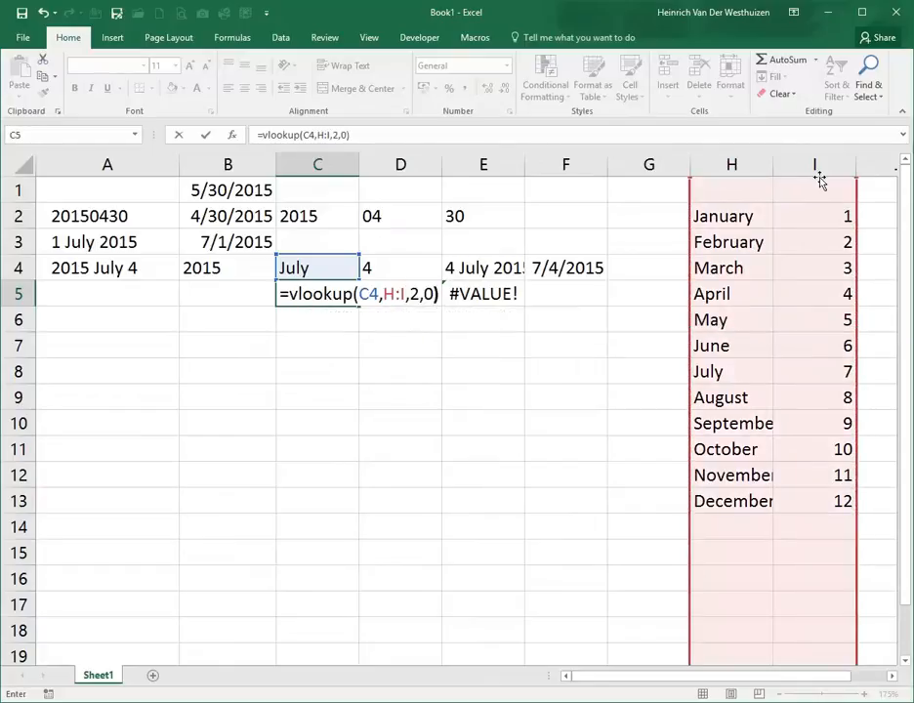
key("Return")
- Change the month argument of the DATE formula in E5 from C4 to C5, giving =DATE(B4,C5,D4)
left_click(501, 293)
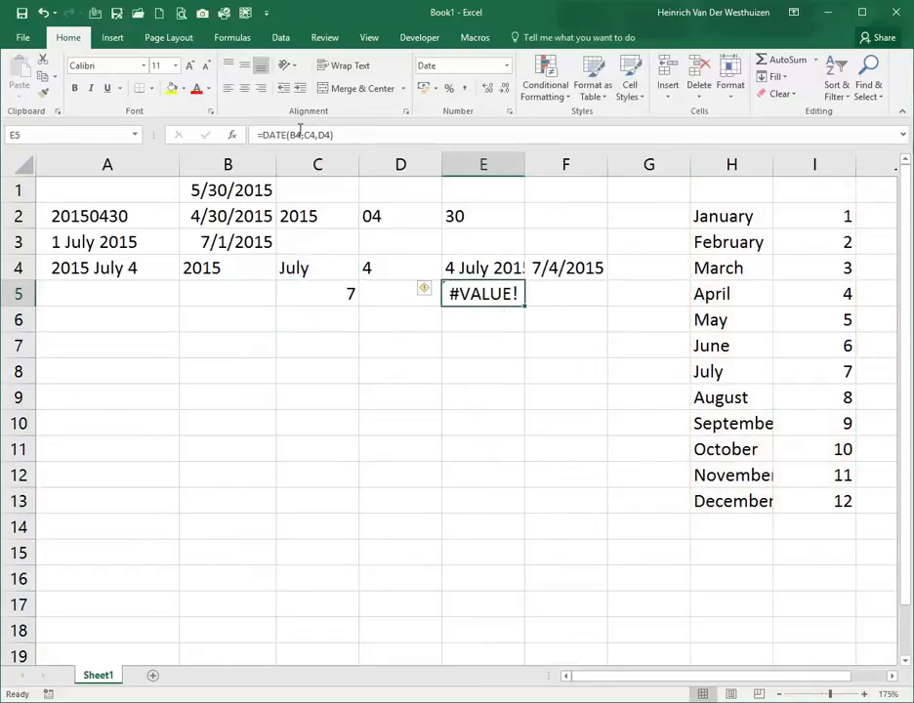
left_click(307, 135)
left_click_drag(335, 261, 321, 294)
key("Return")
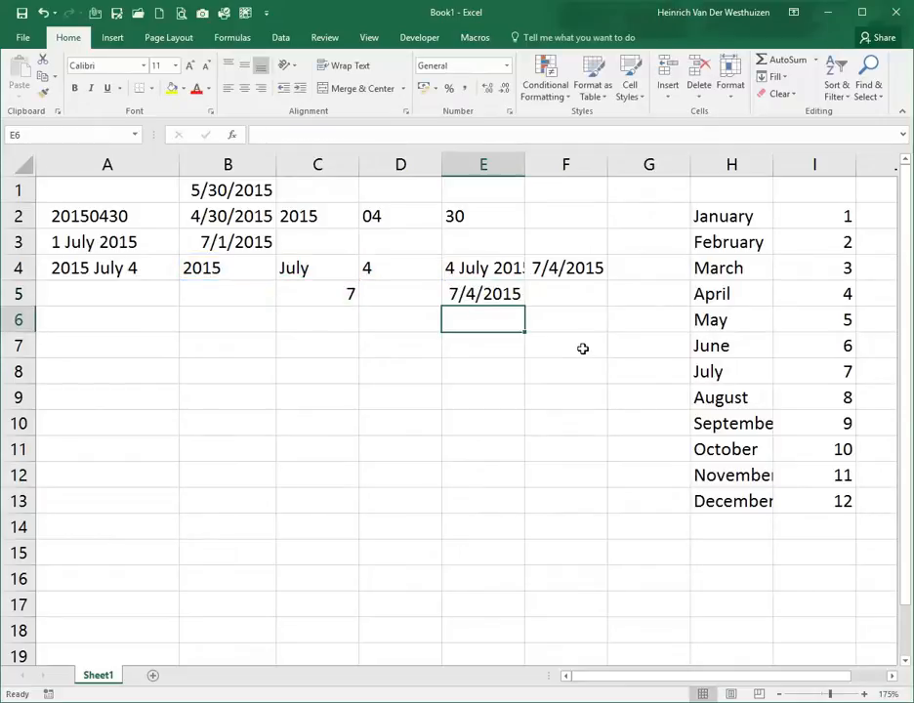